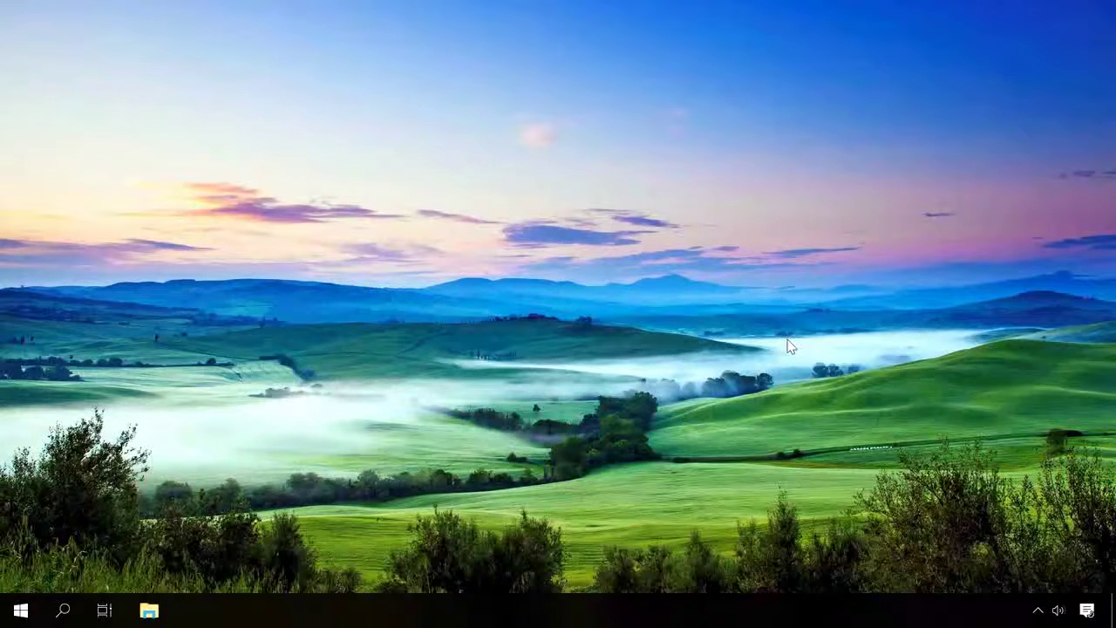
Run the sound troubleshooter on the Realtek speakers, declining to open the audio enhancements
right_click(1058, 608)
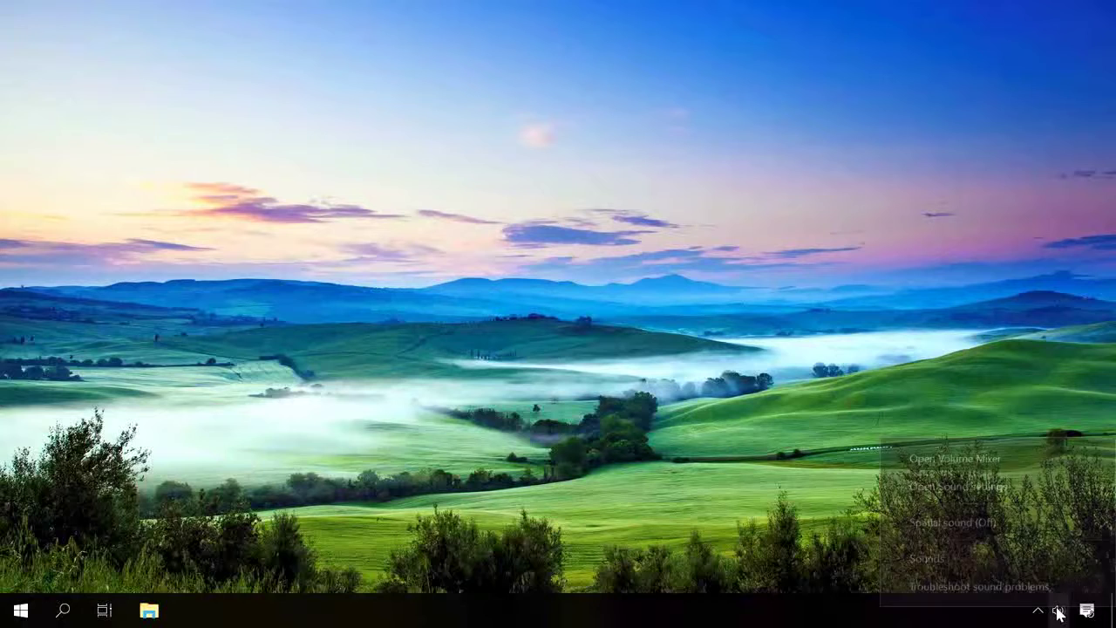
left_click(992, 586)
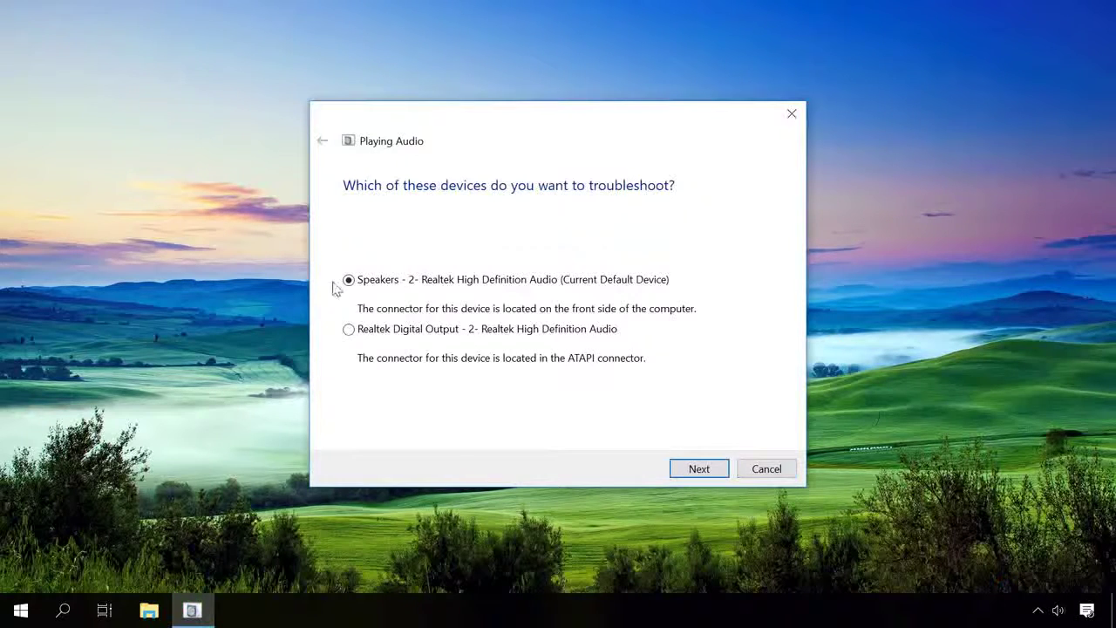
left_click(719, 471)
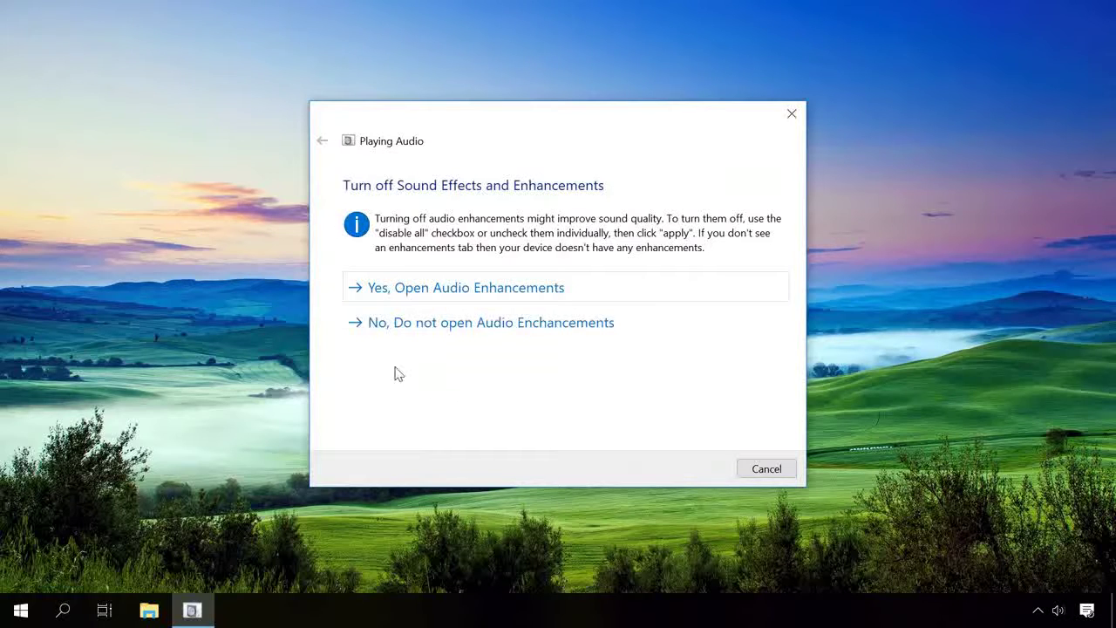
left_click(412, 325)
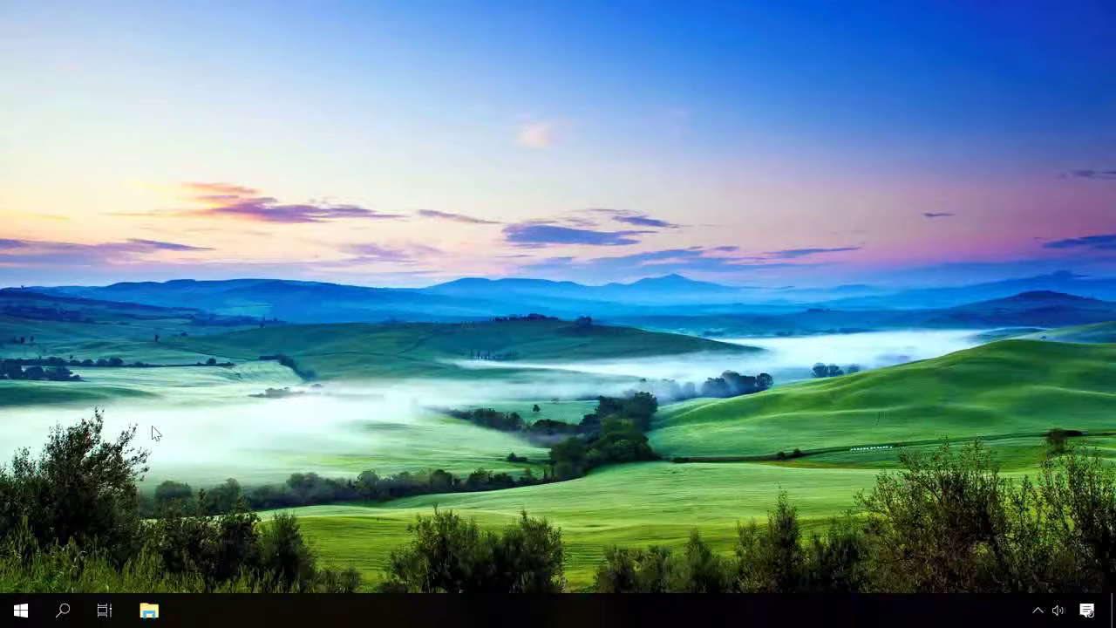
View the Realtek Speakers' driver details (version 10.0.17134.1) in Device Manager, then show the desktop
right_click(21, 609)
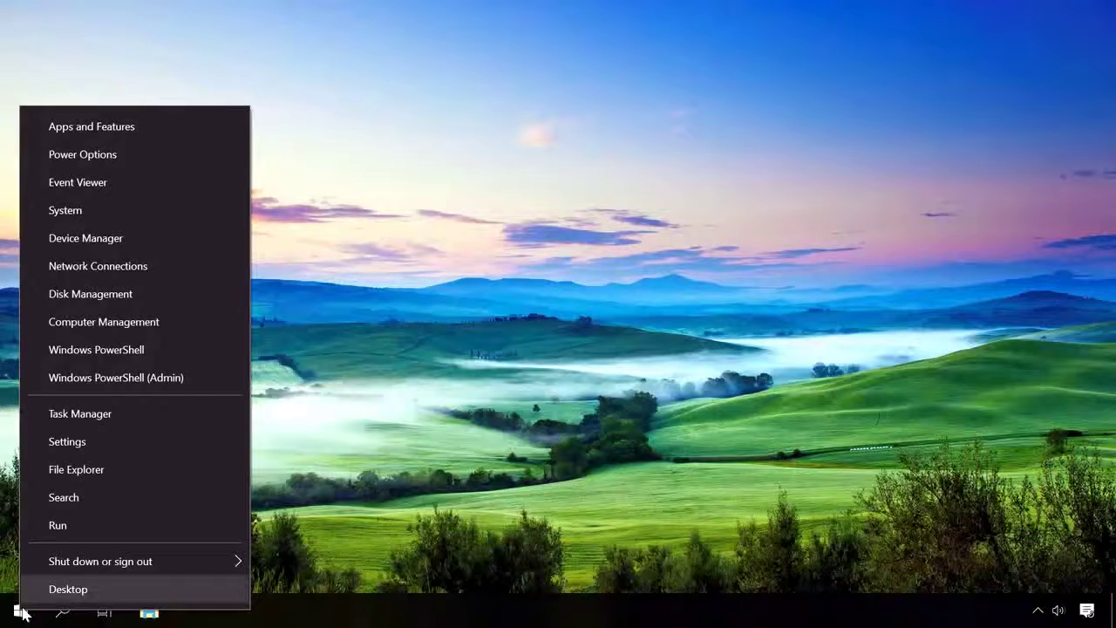
left_click(94, 240)
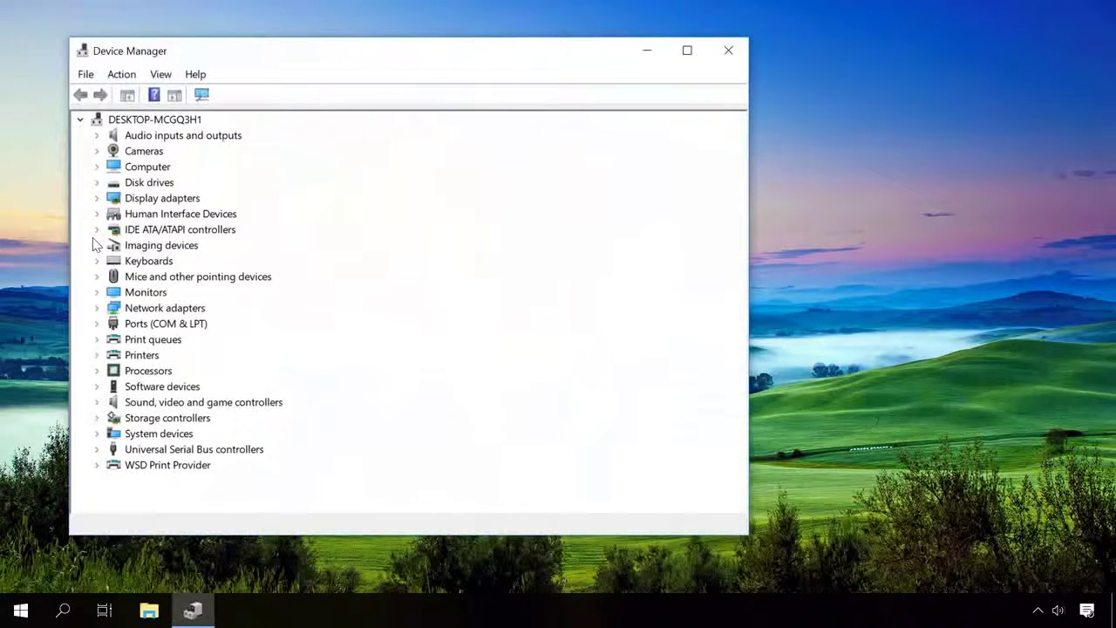
left_click(144, 137)
left_click(97, 135)
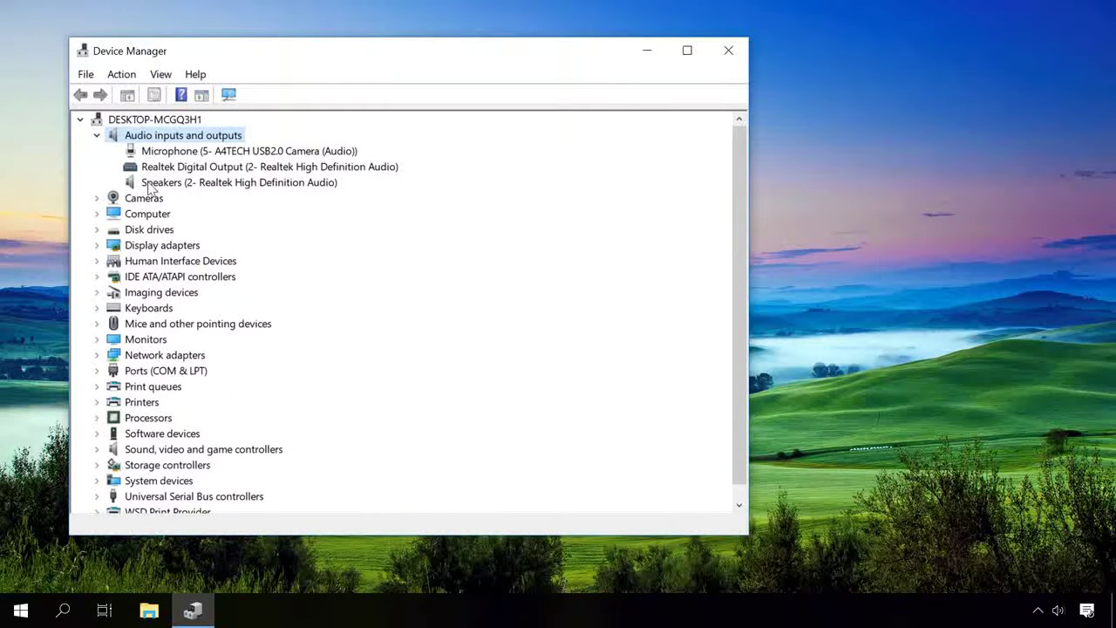
left_click(150, 186)
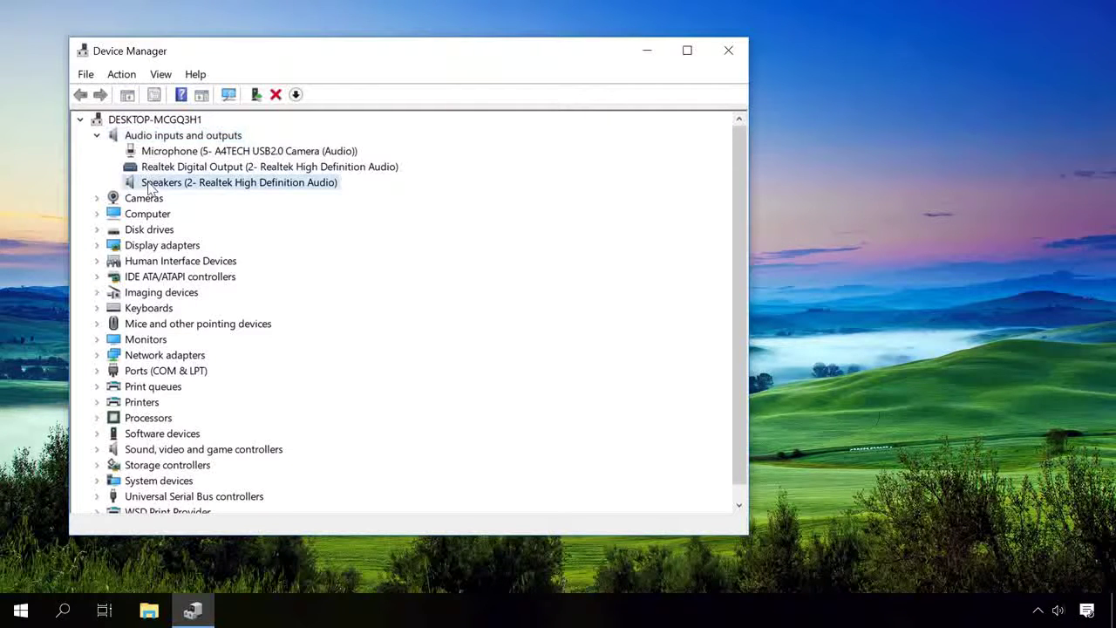
right_click(150, 186)
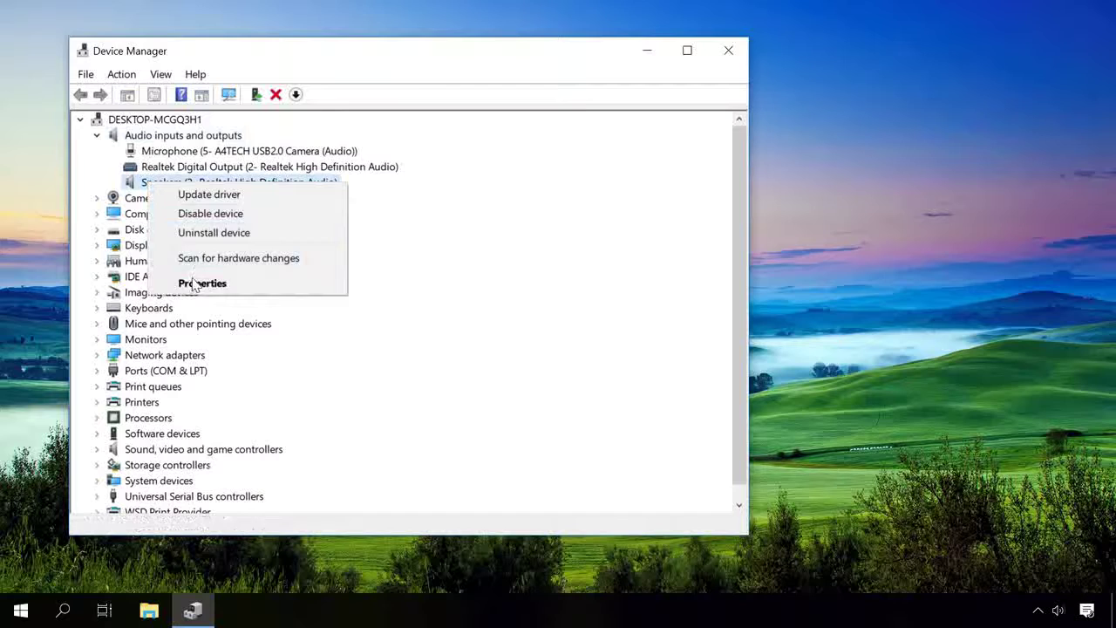
left_click(201, 283)
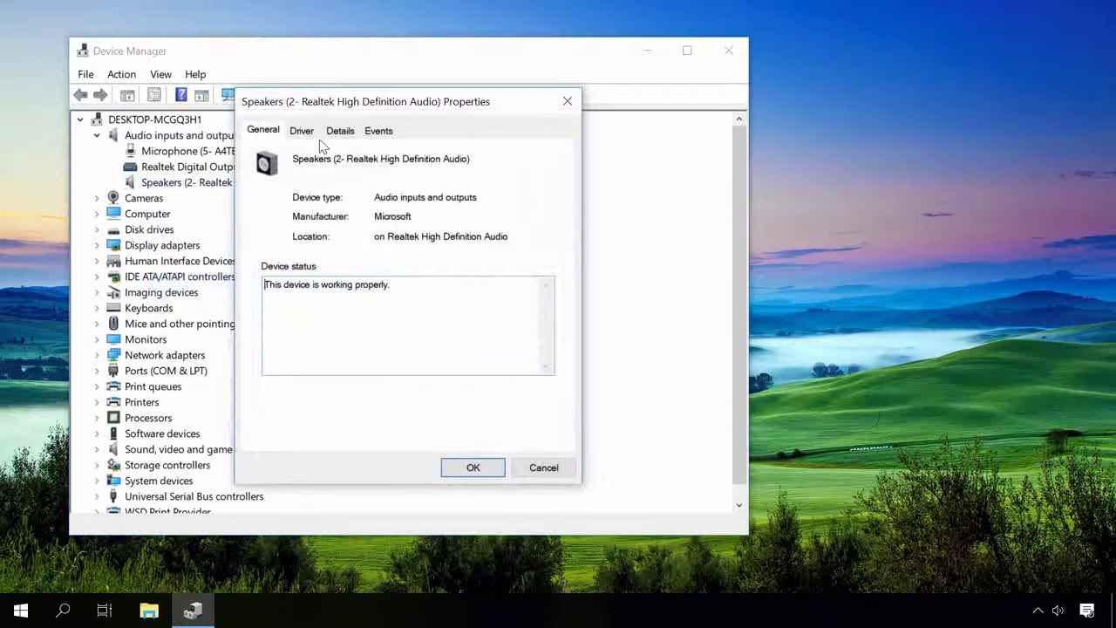
left_click(311, 132)
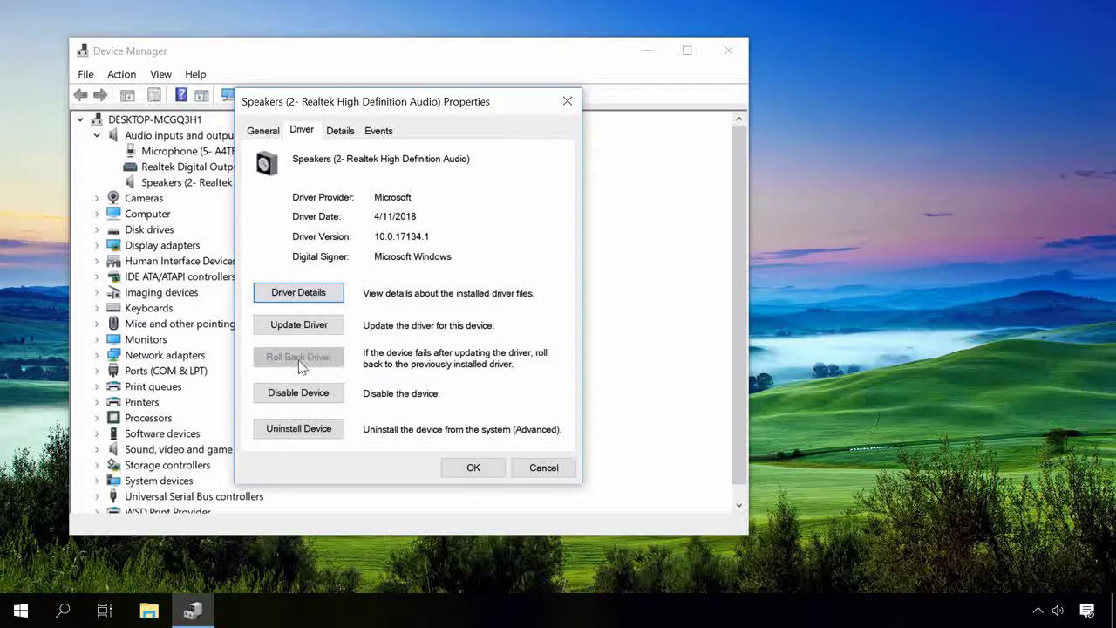
key("super+d")
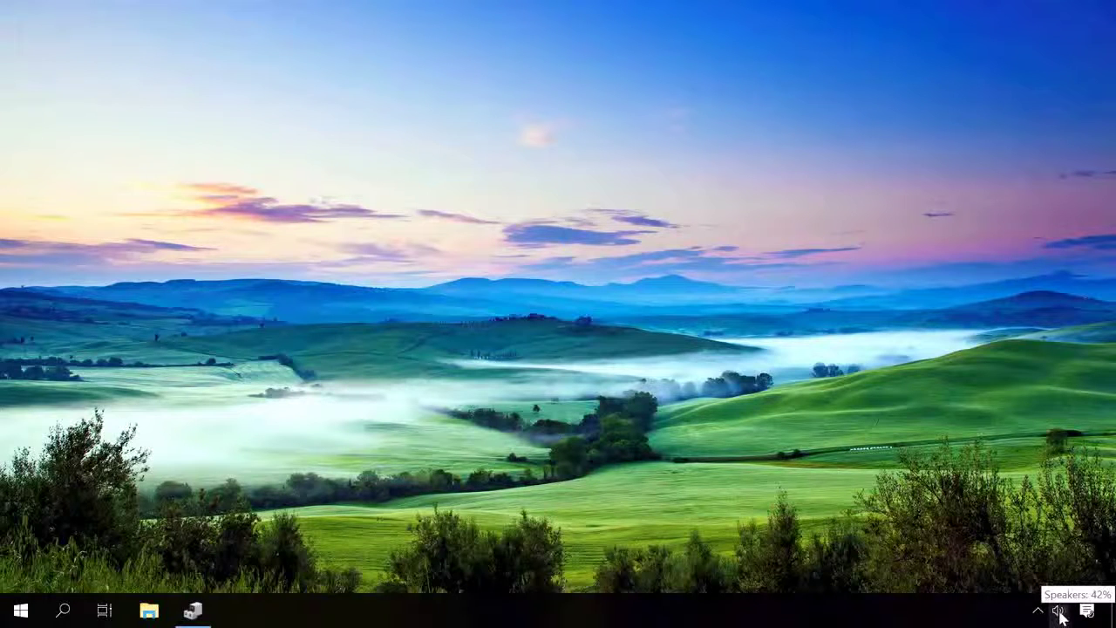
Reopen the Speakers properties in Device Manager and launch Update Driver from the Driver tab
left_click(193, 613)
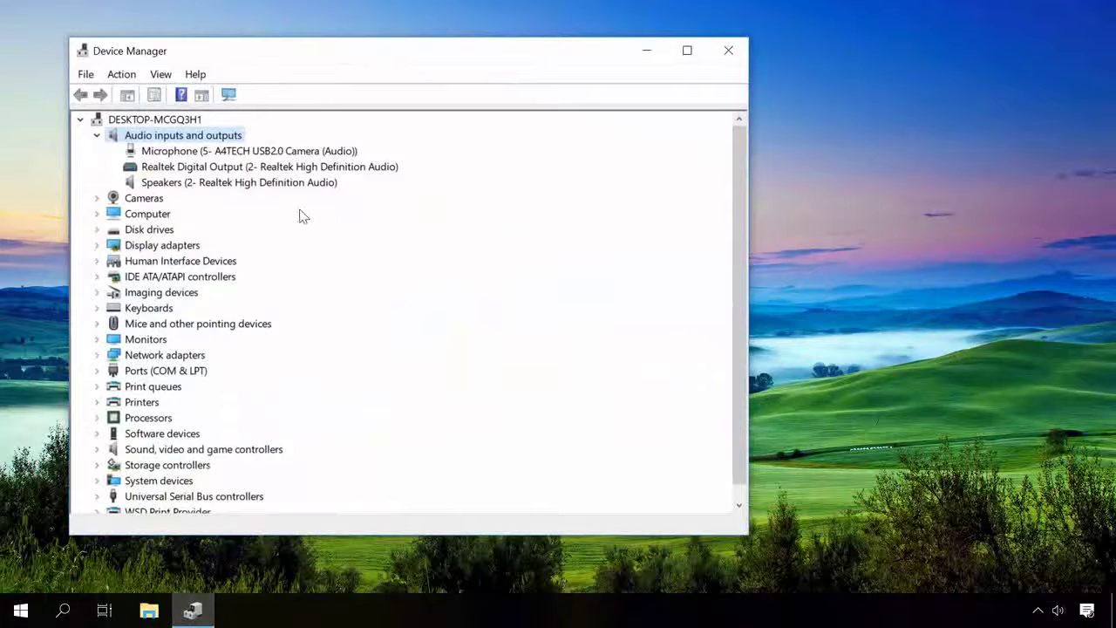
left_click(248, 183)
right_click(247, 185)
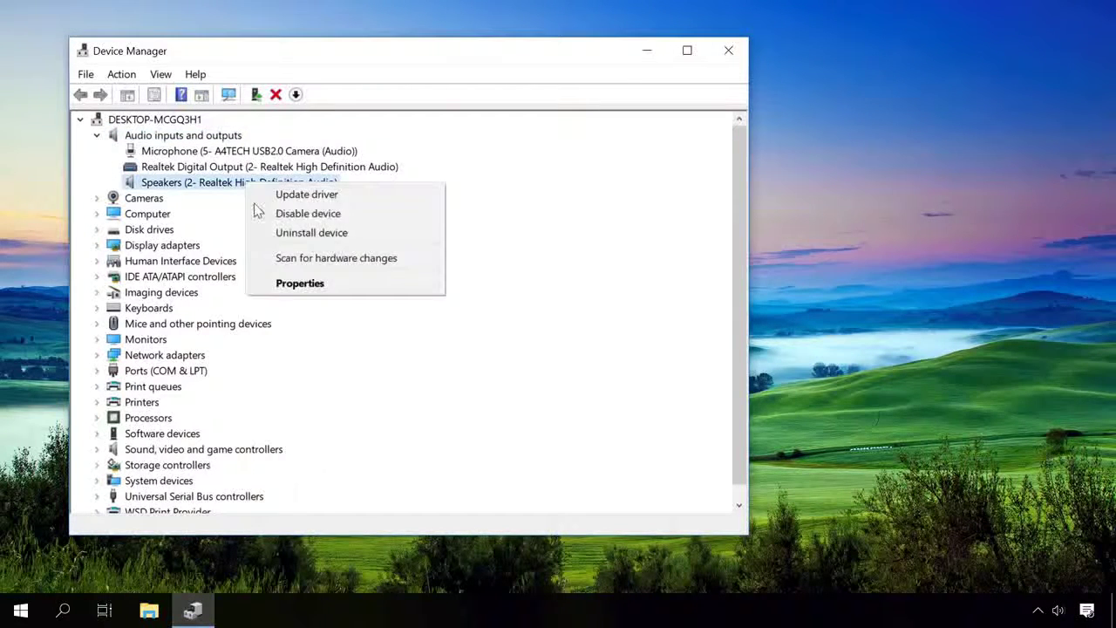
left_click(299, 283)
left_click_drag(266, 286, 422, 286)
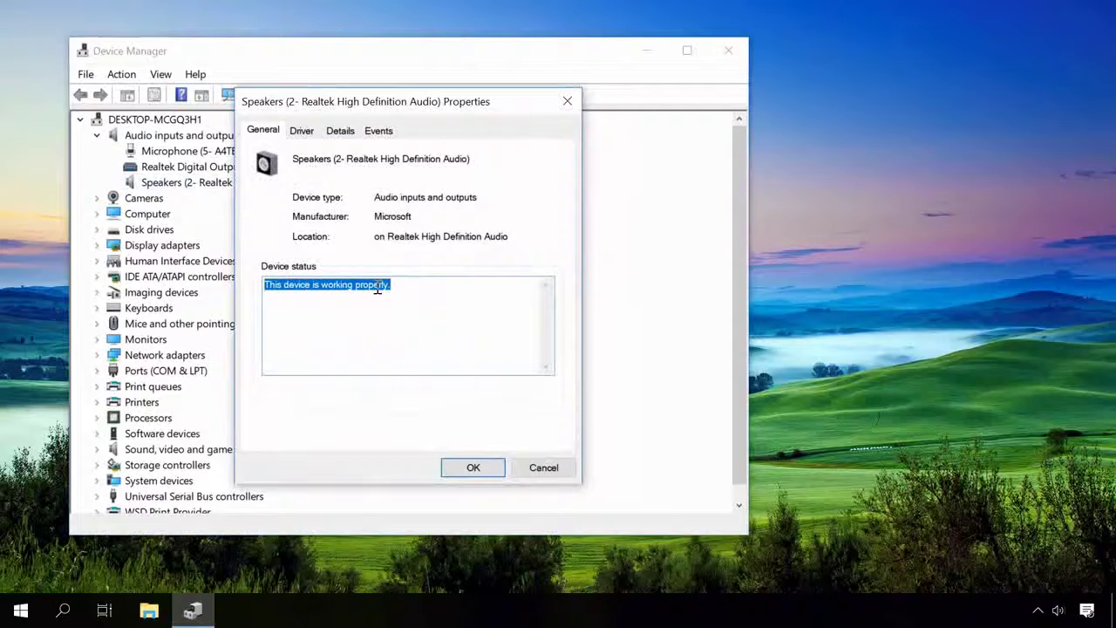
left_click(304, 130)
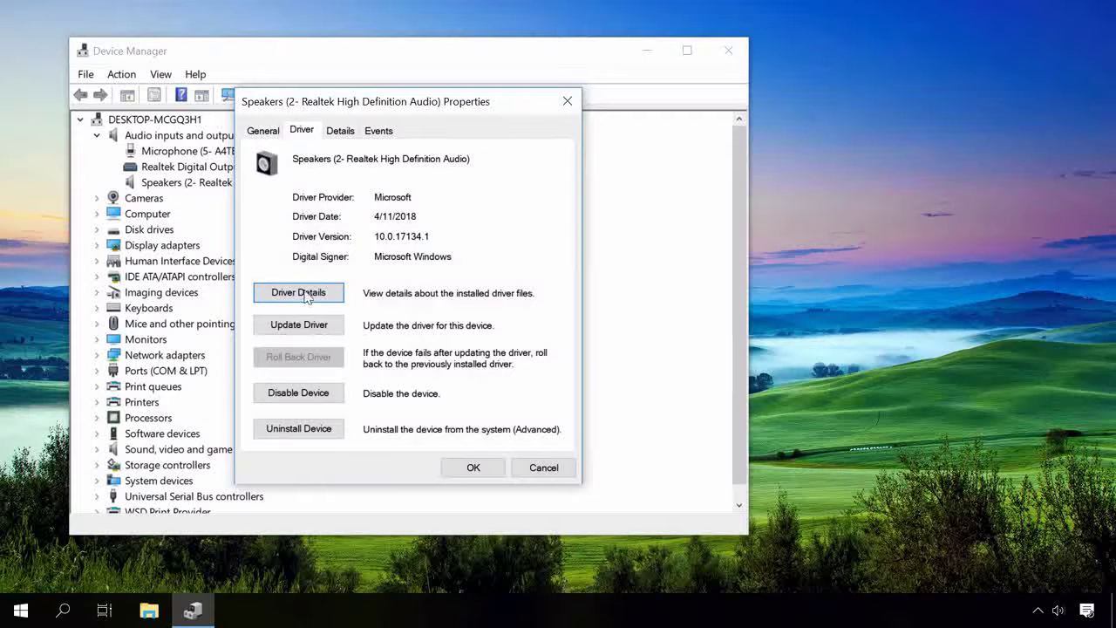
left_click(305, 327)
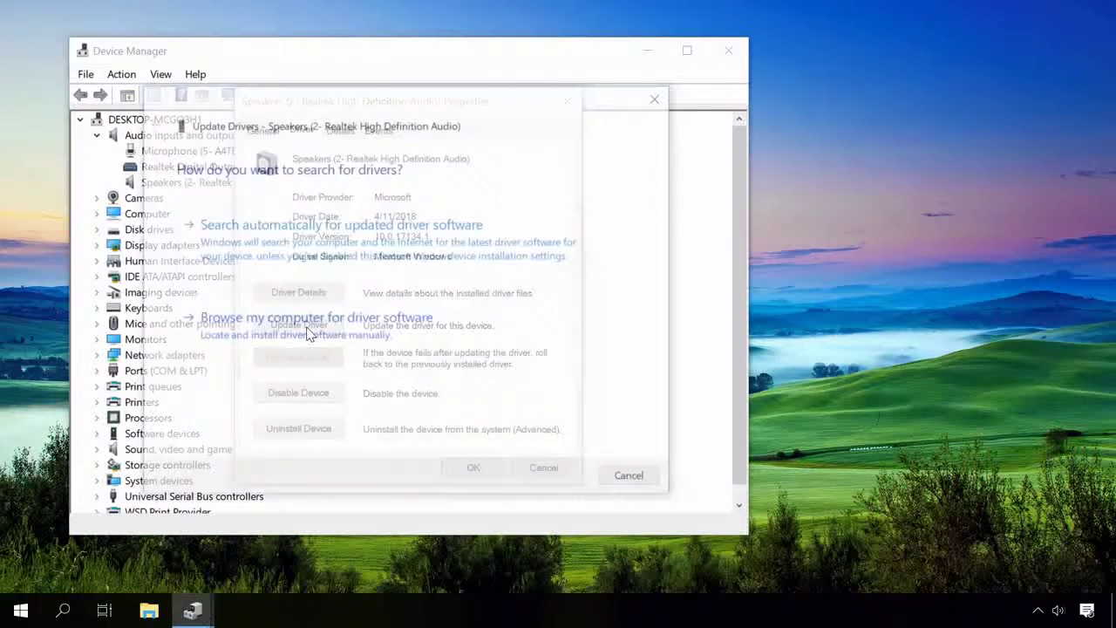
Have Windows search automatically for updated Speakers driver software
left_click(311, 244)
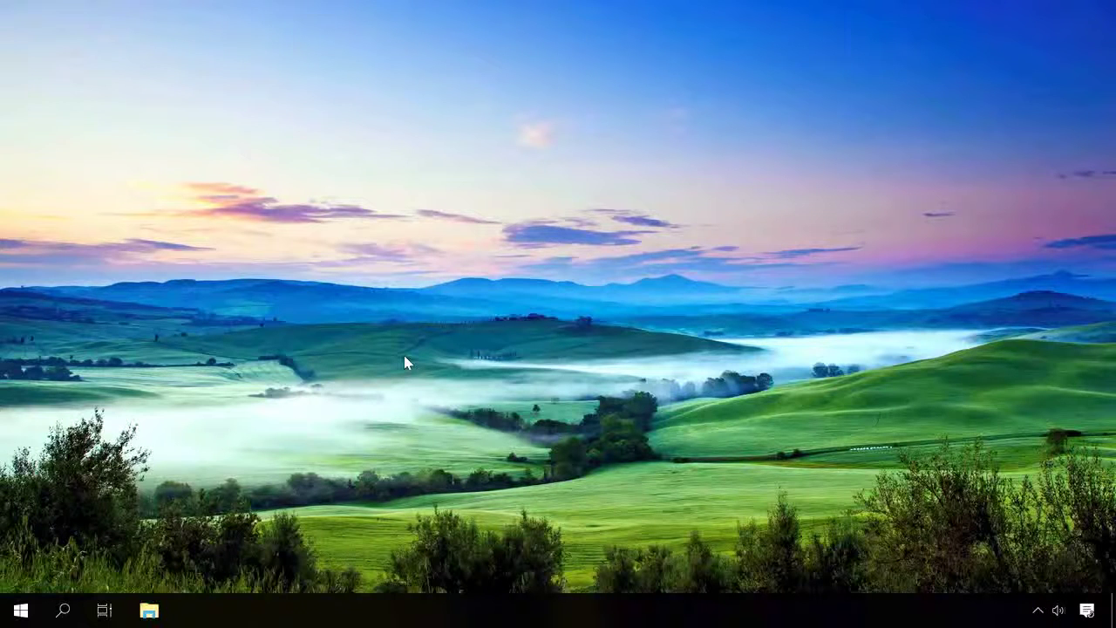
Open msinfo32 and read the OS name, manufacturer, model, system type, processor and baseboard entries
key("super+r")
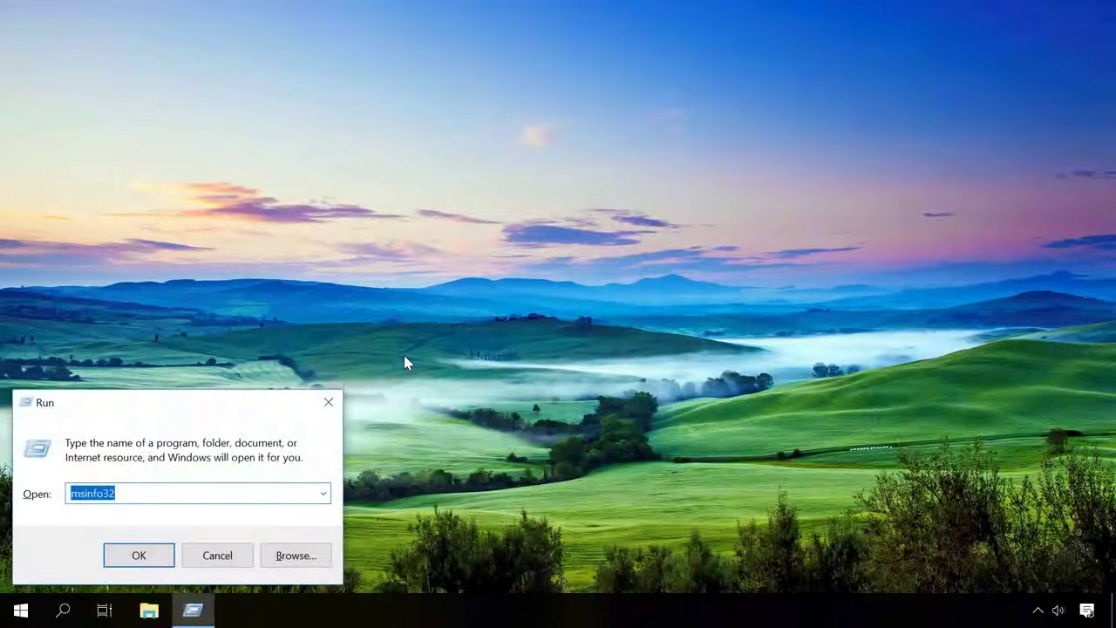
left_click(148, 555)
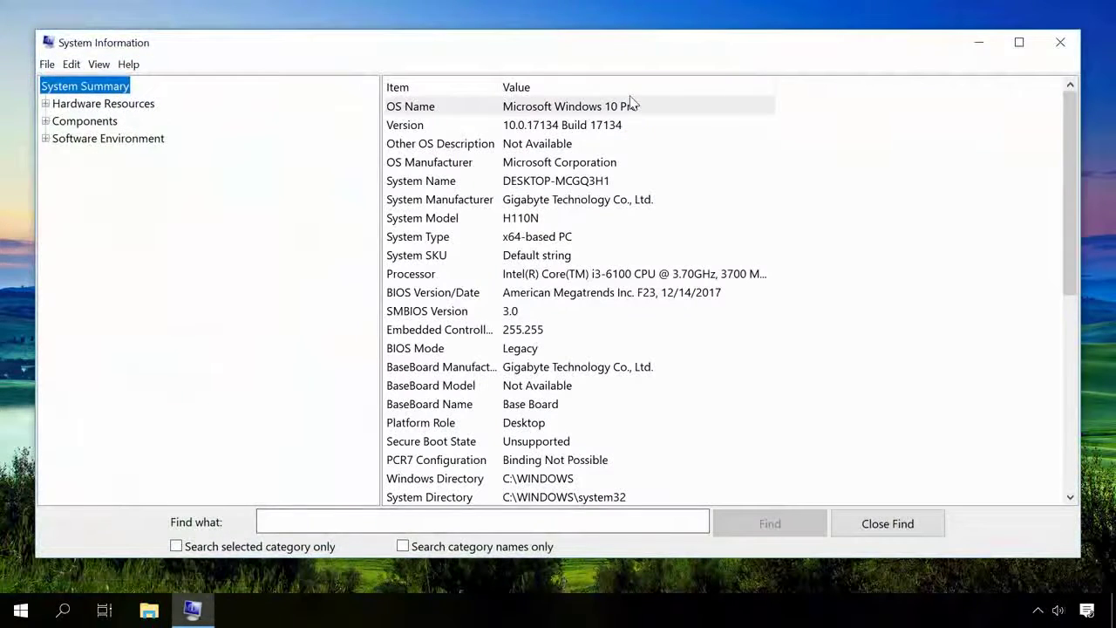
left_click(585, 109)
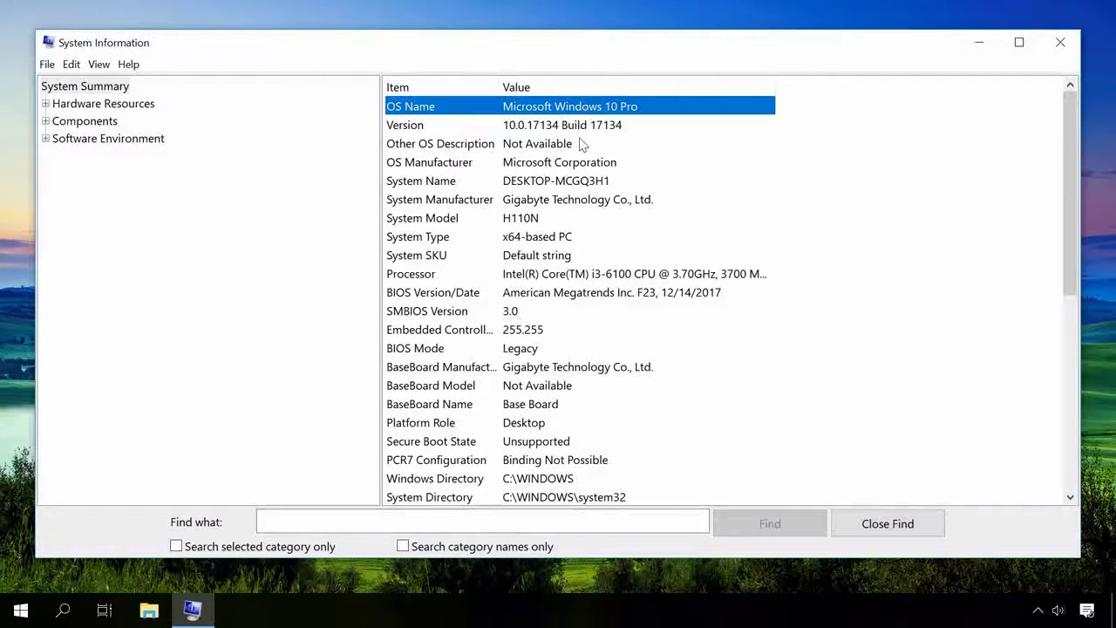
left_click(563, 202)
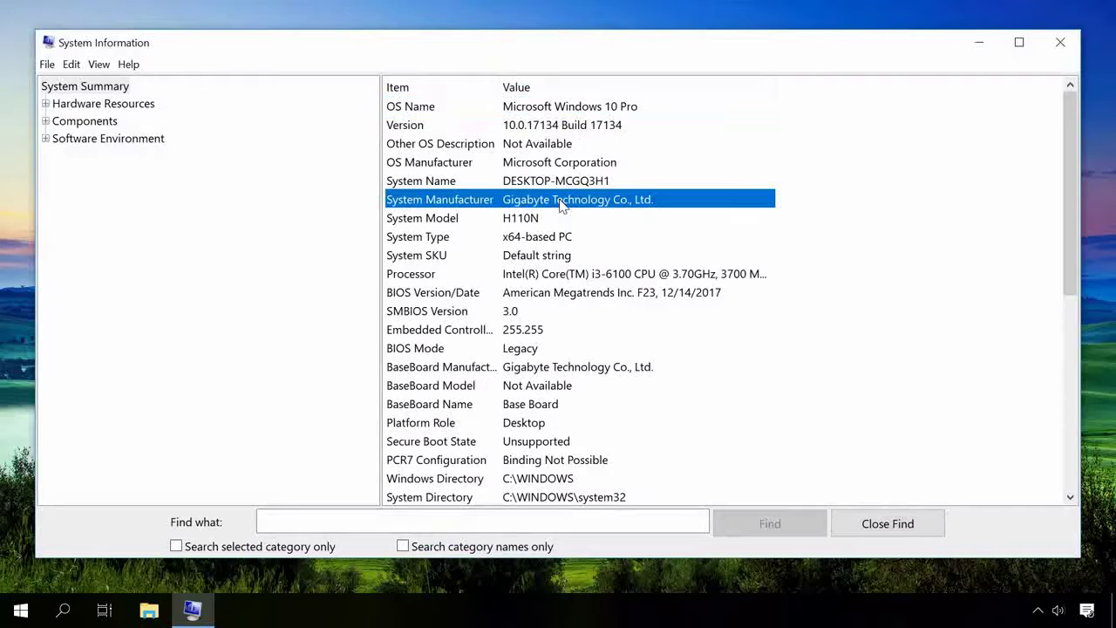
left_click(523, 223)
left_click(528, 240)
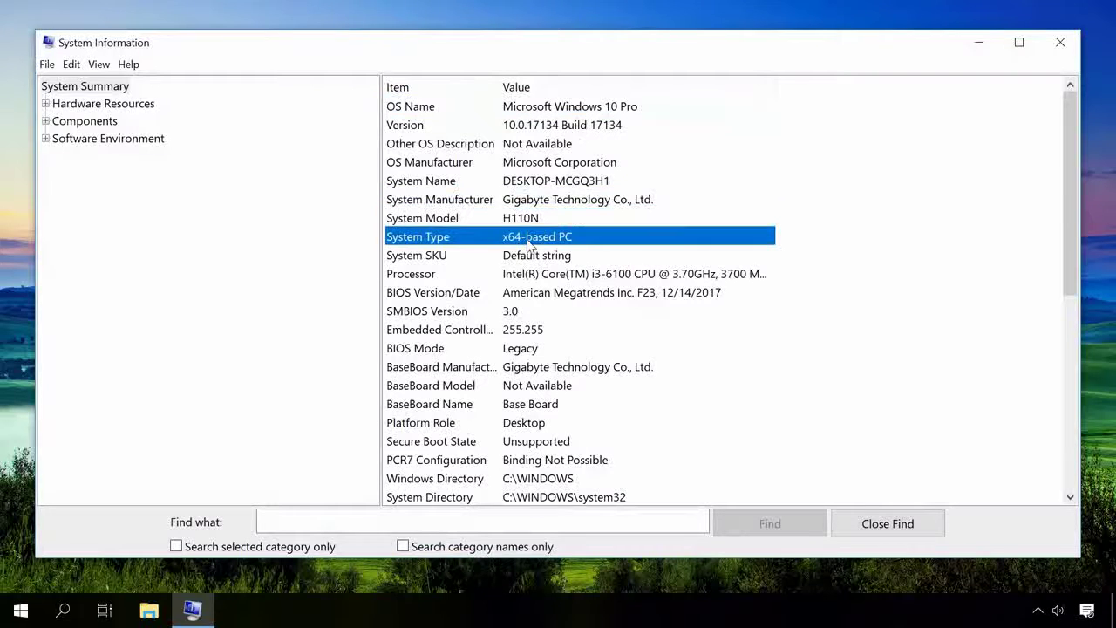
left_click(532, 276)
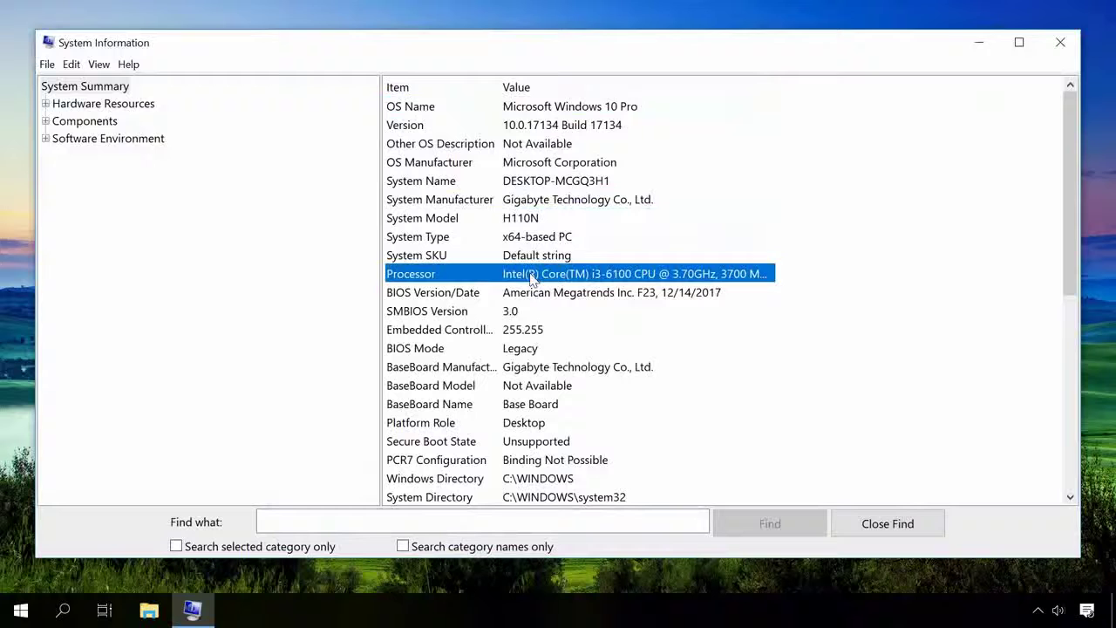
left_click(540, 371)
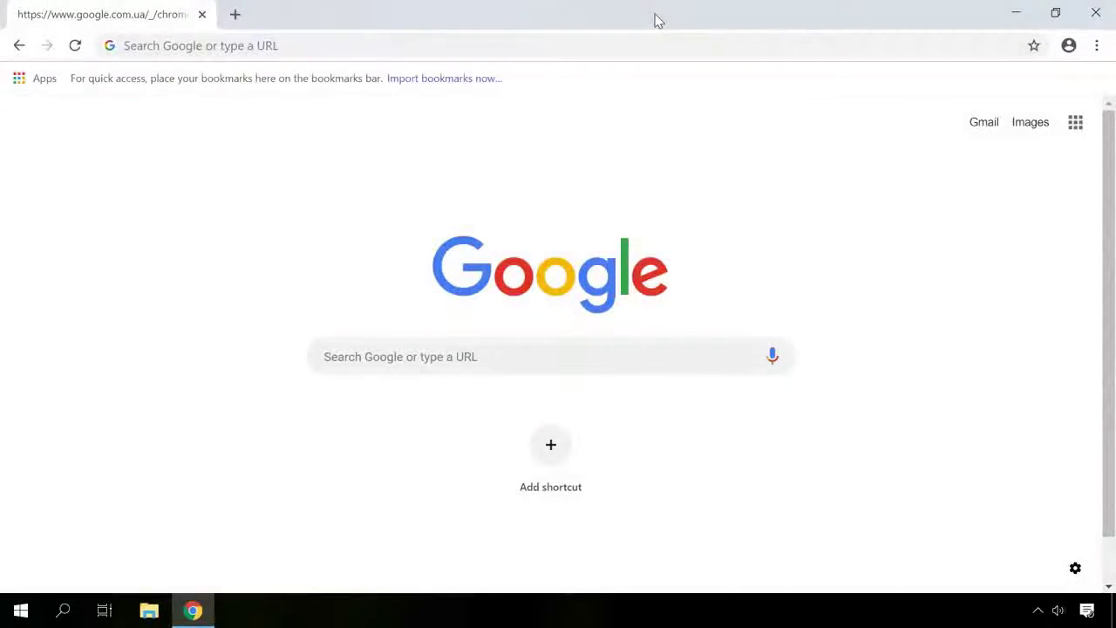
Google 'gigabyte ga-h110n mini-itx' and open the official GIGABYTE product page
left_click(463, 356)
type("gigabyte ga-h110n mini-itx")
key("Return")
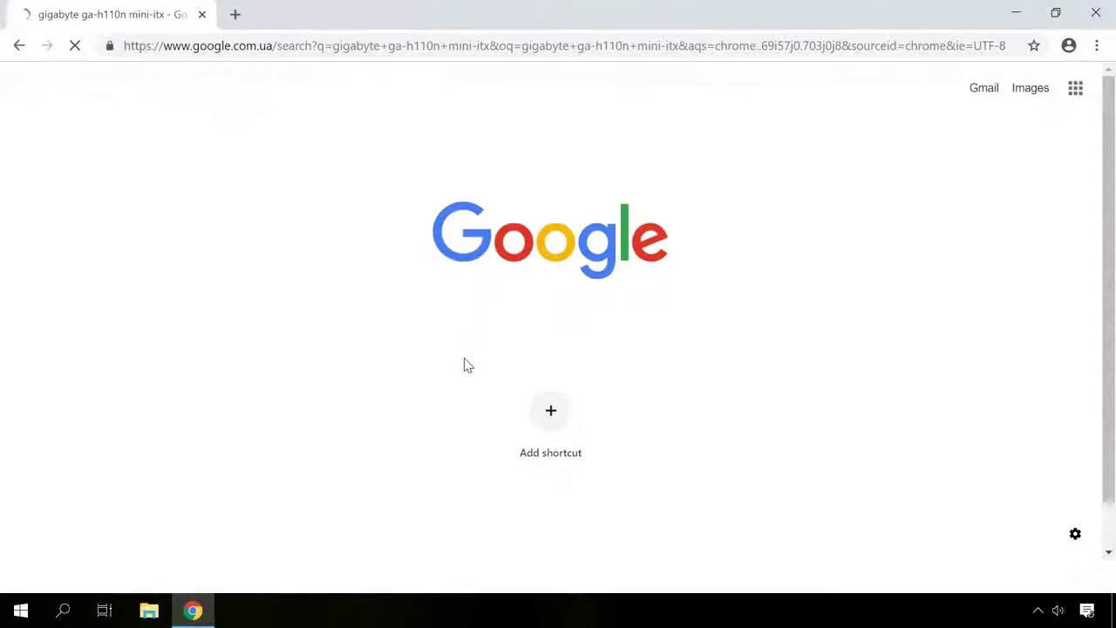
scroll(463, 364, "down", 2)
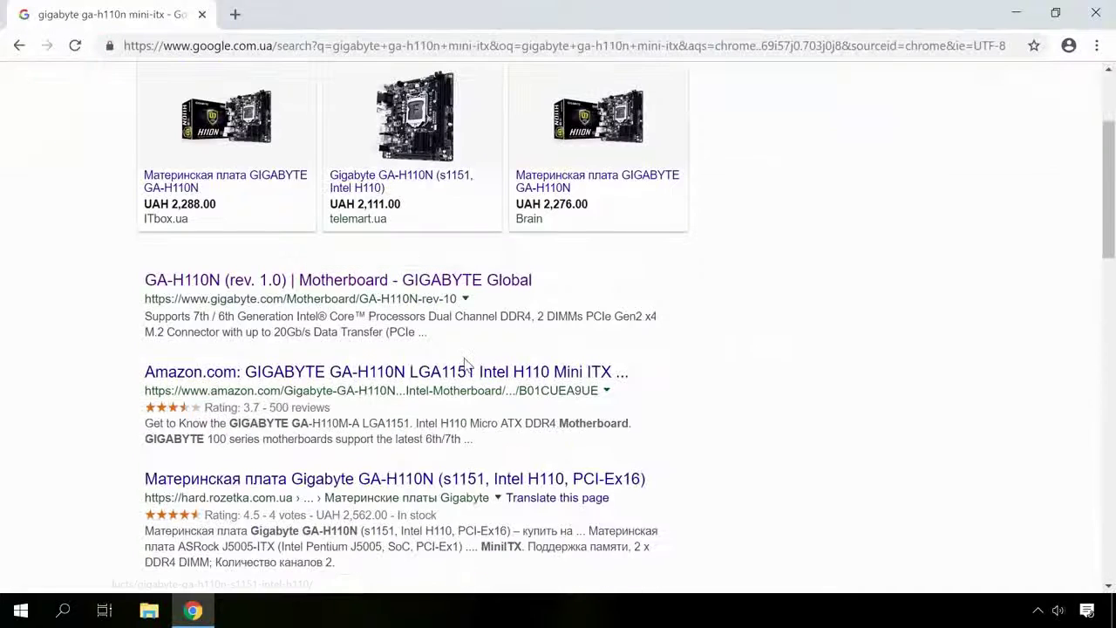
left_click(318, 281)
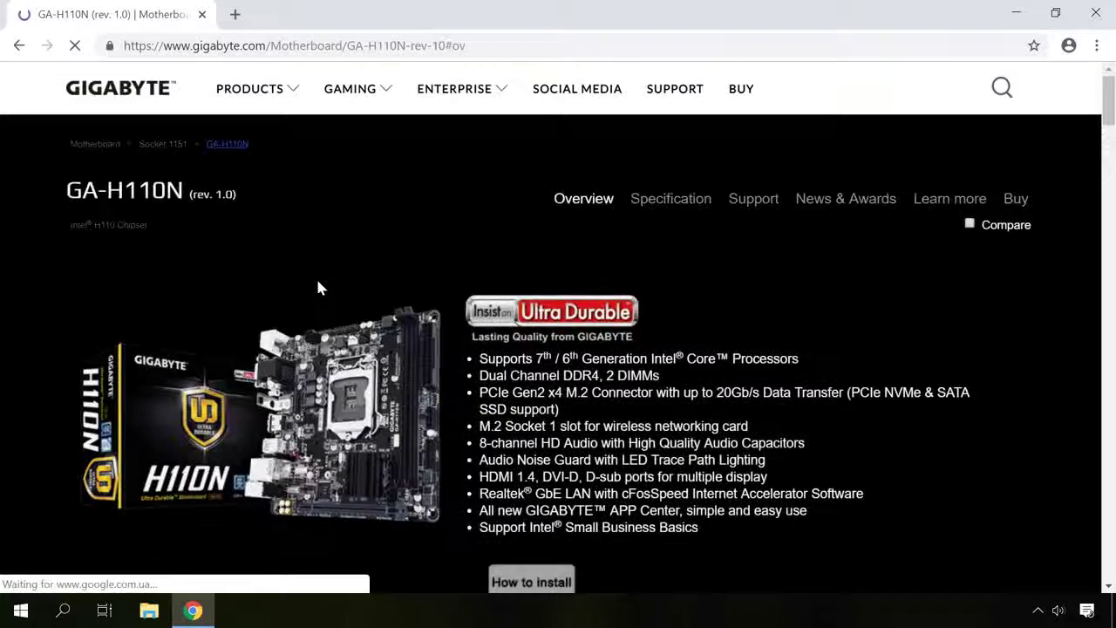
On the product's Support page, filter the drivers to Windows 10 64bit
left_click(760, 198)
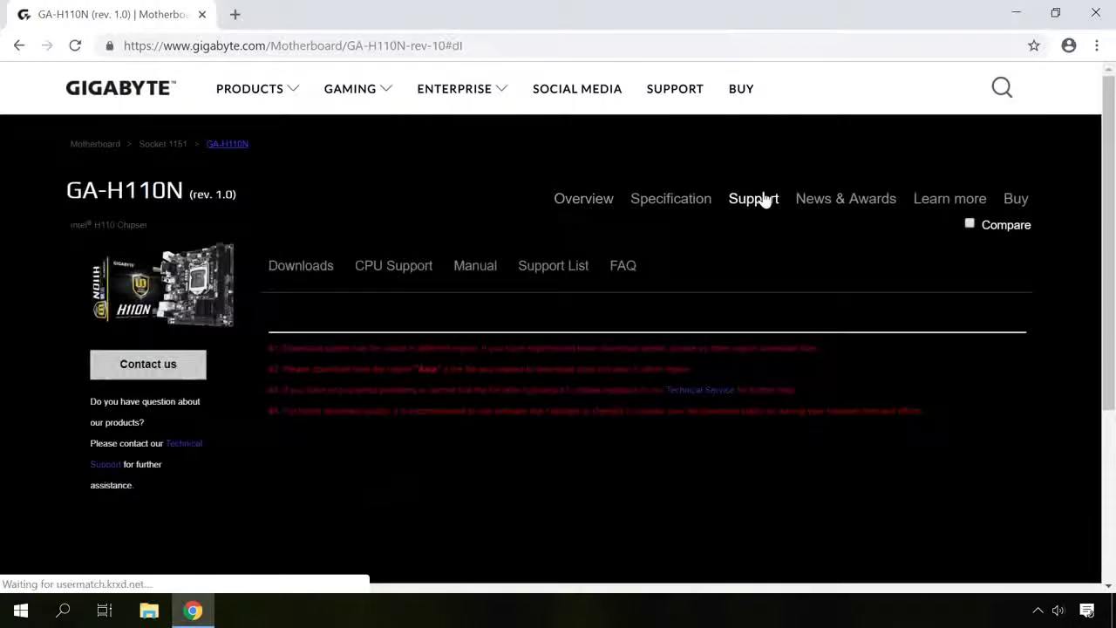
left_click(387, 277)
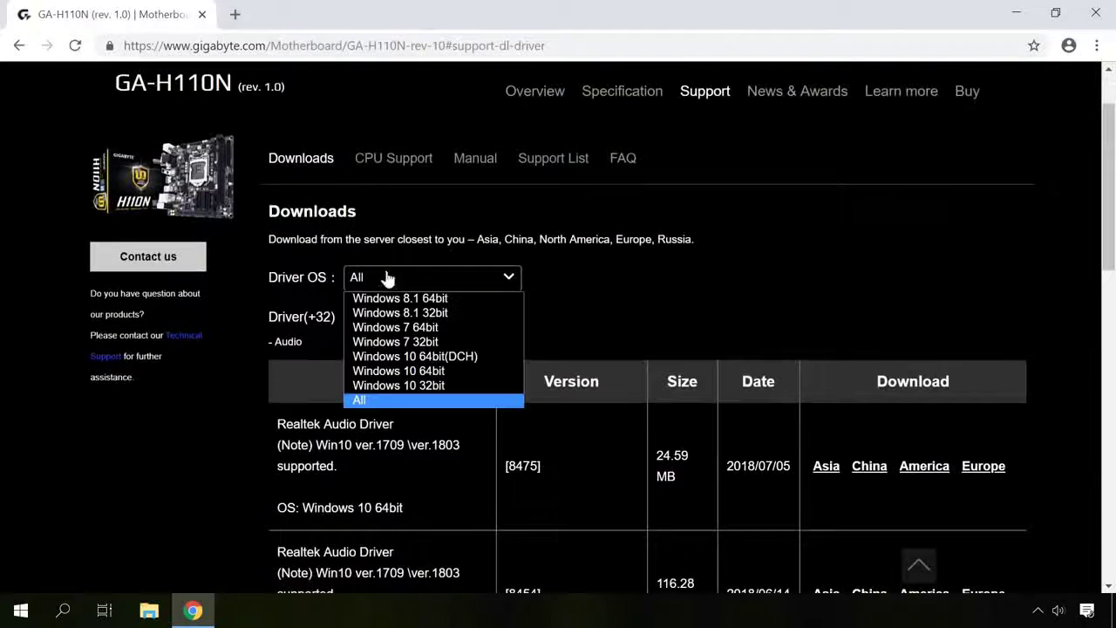
left_click(434, 372)
scroll(872, 218, "down", 2)
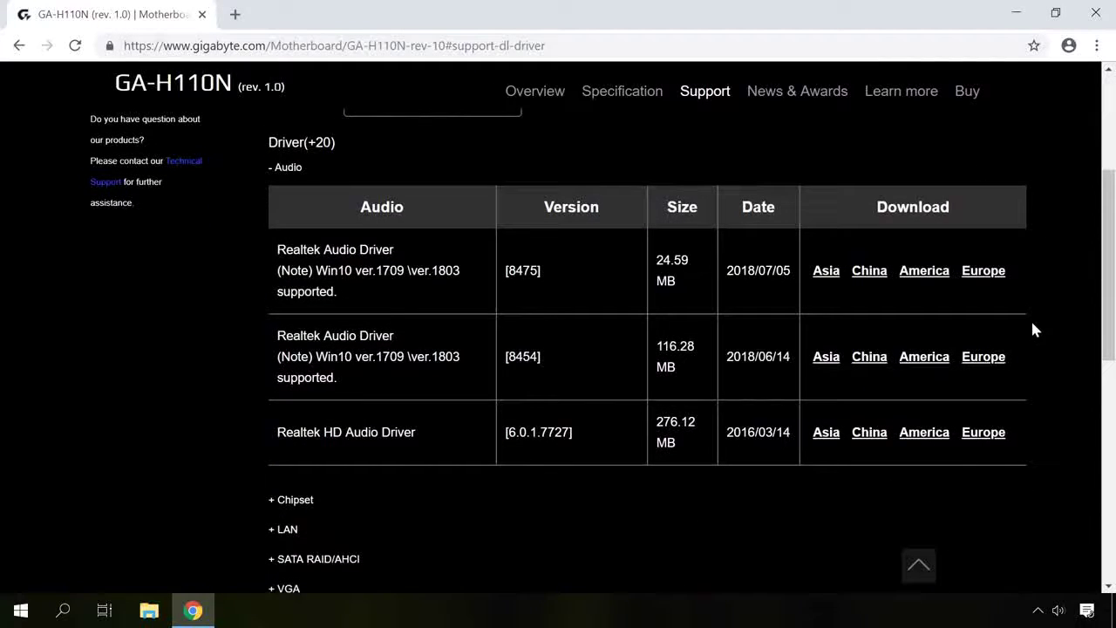
scroll(872, 314, "up", 3)
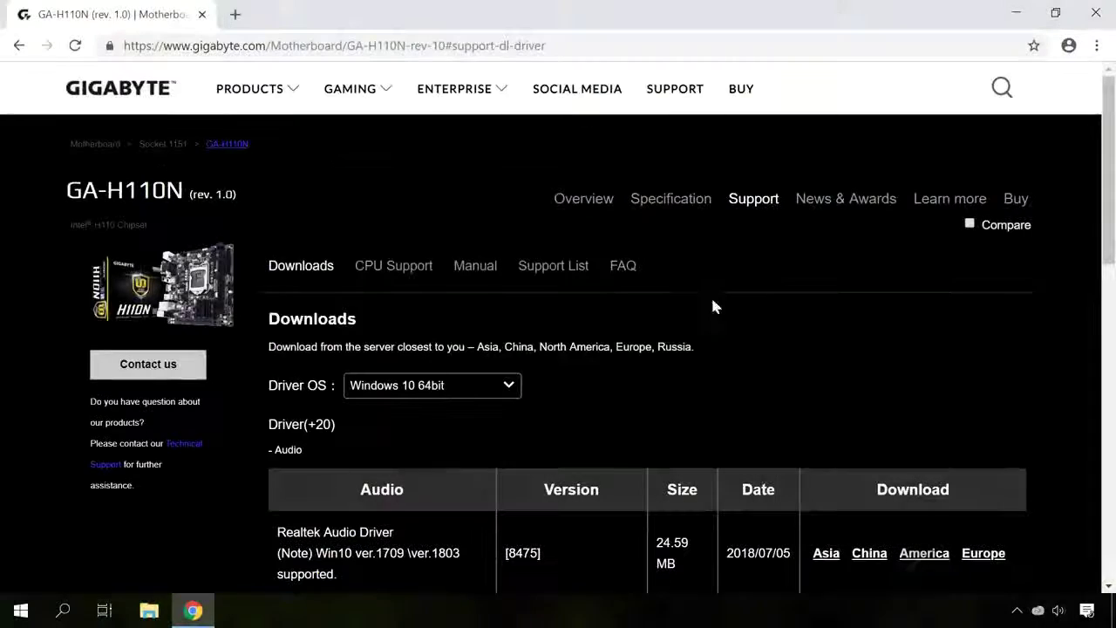
left_click(406, 392)
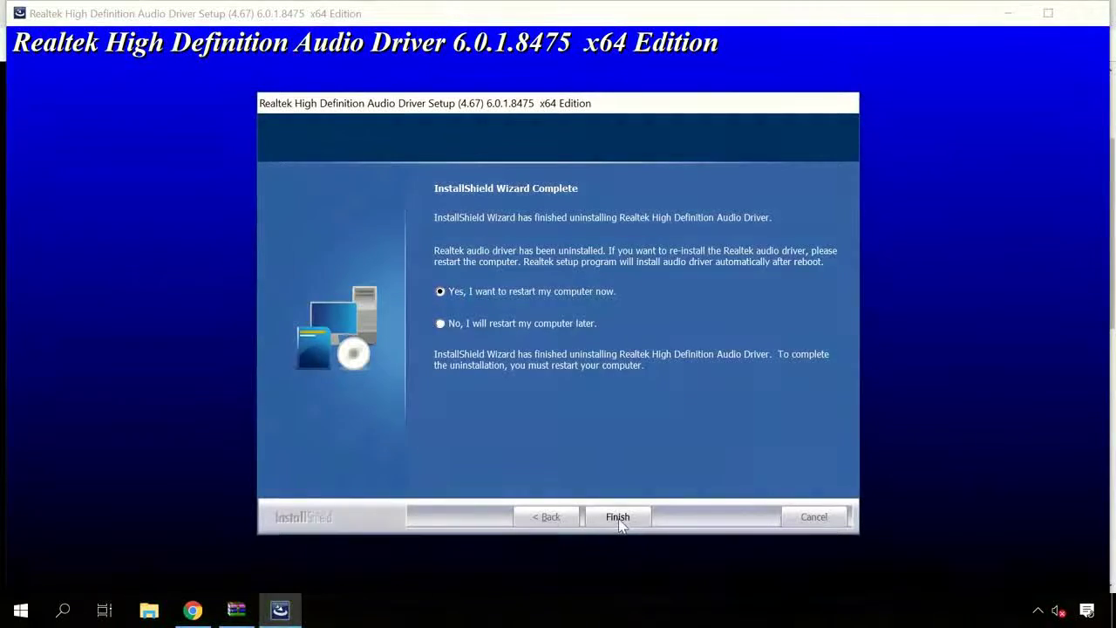
Finish the Realtek driver uninstall, keeping the restart-now option selected
left_click(619, 517)
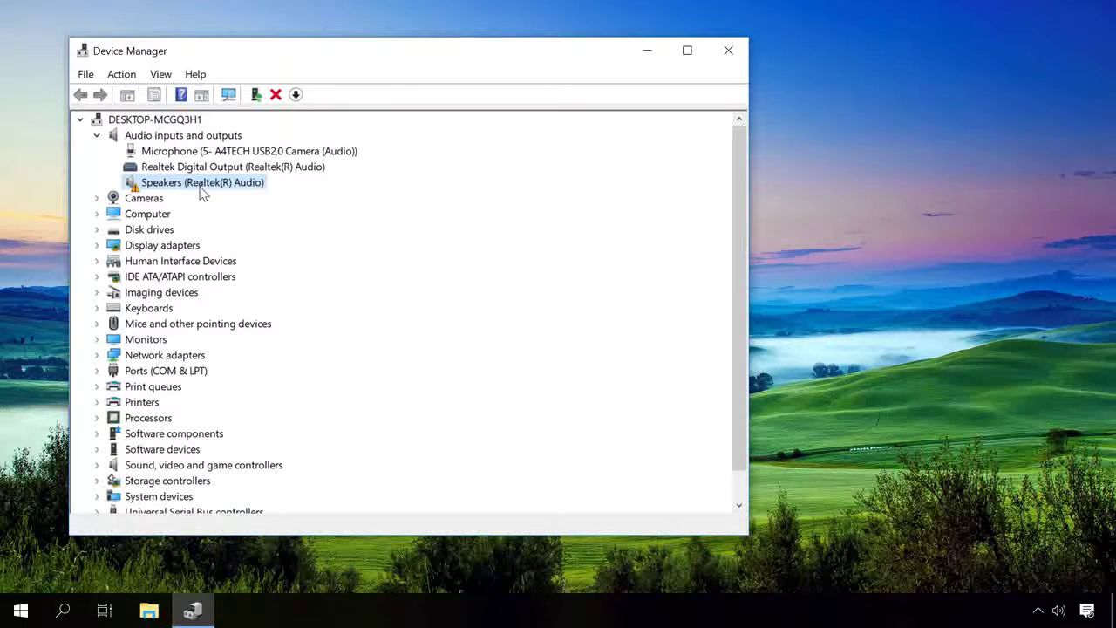
Uninstall the Speakers (Realtek(R) Audio) device and scan for hardware changes to redetect it
right_click(200, 186)
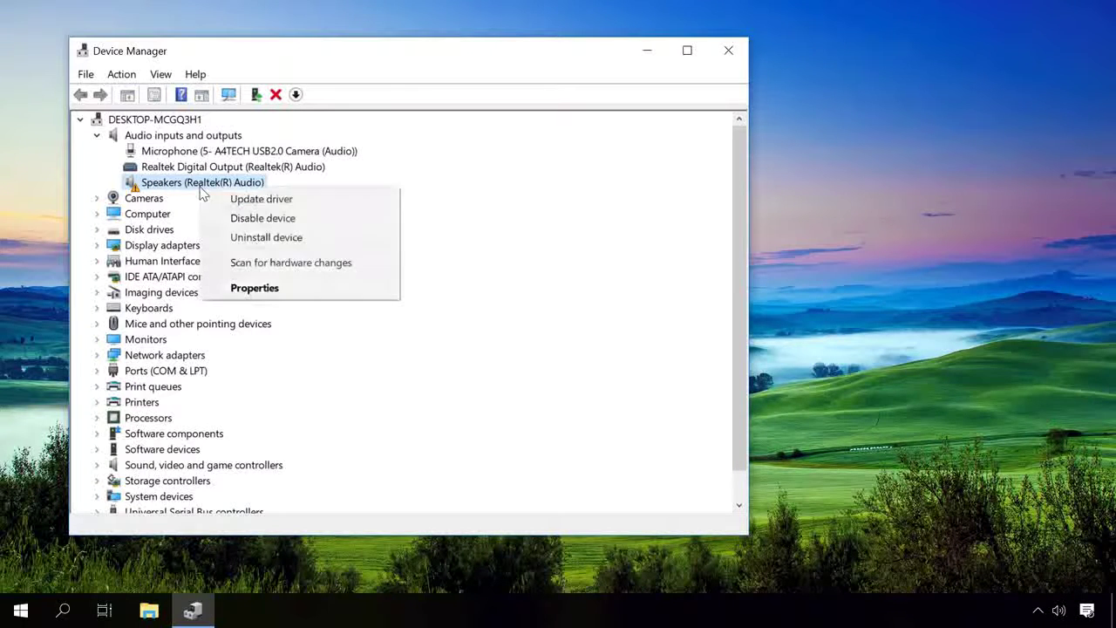
left_click(258, 237)
left_click(584, 374)
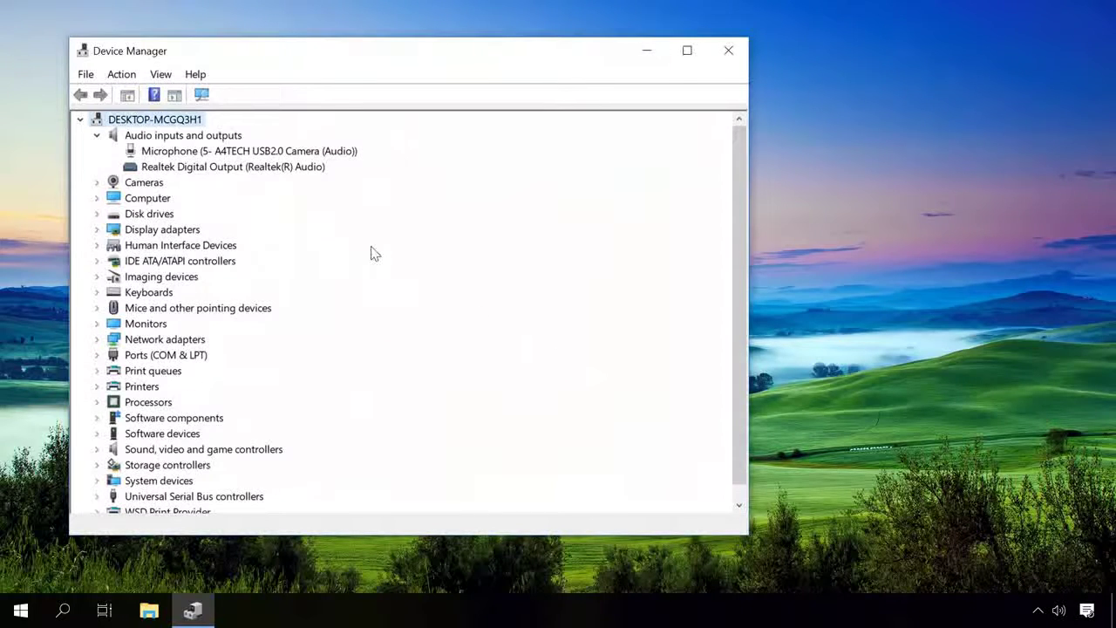
left_click(129, 76)
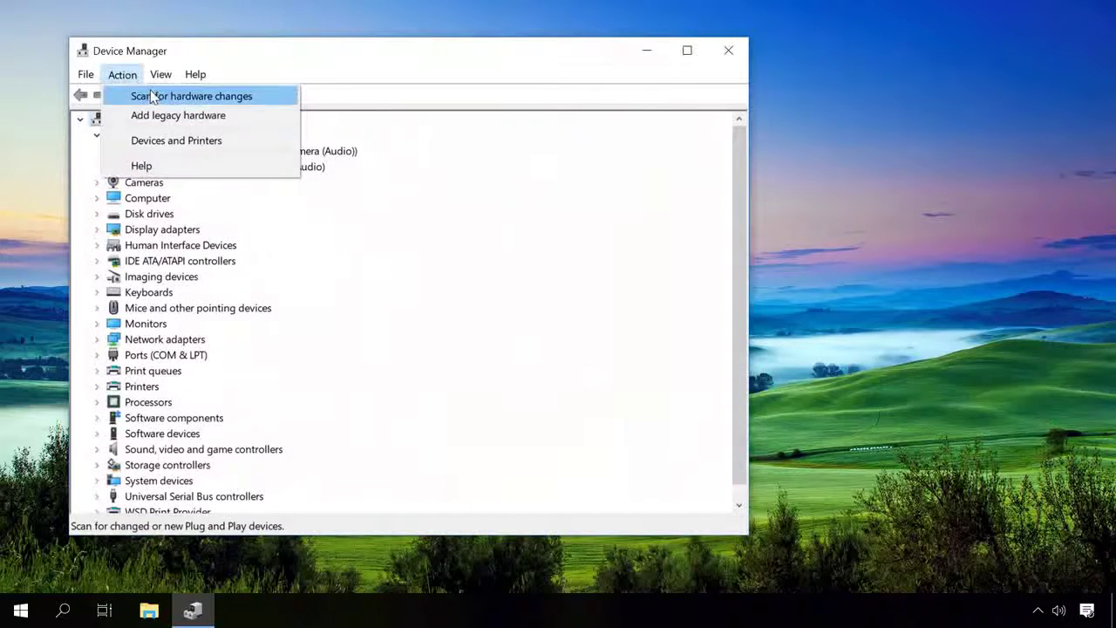
left_click(150, 96)
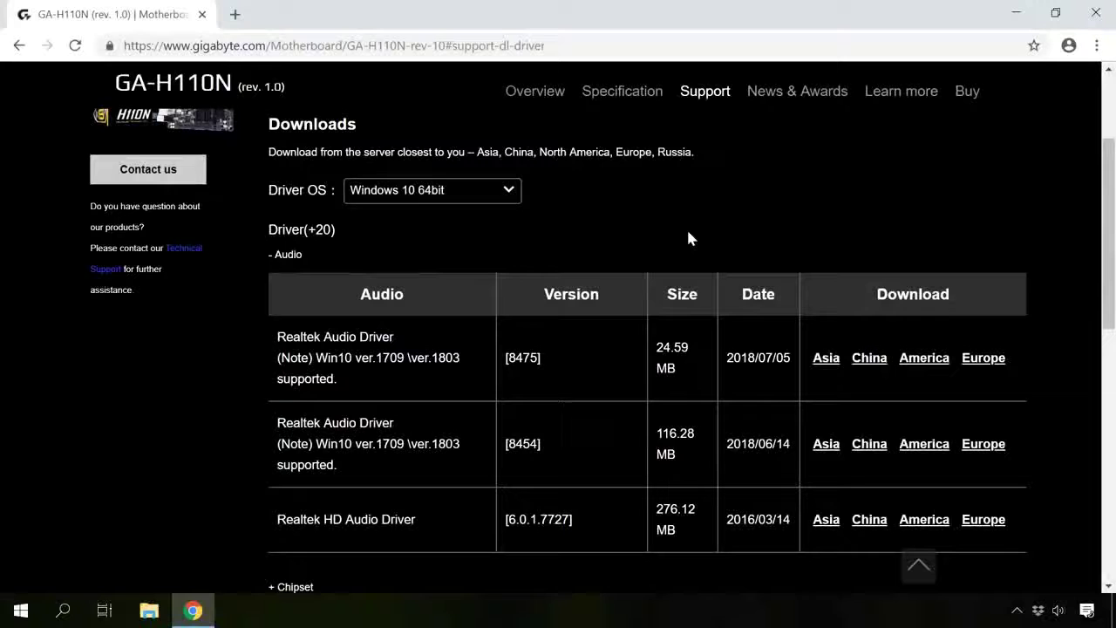
Download the latest Realtek audio driver package and start updating the Speakers driver
left_click(990, 360)
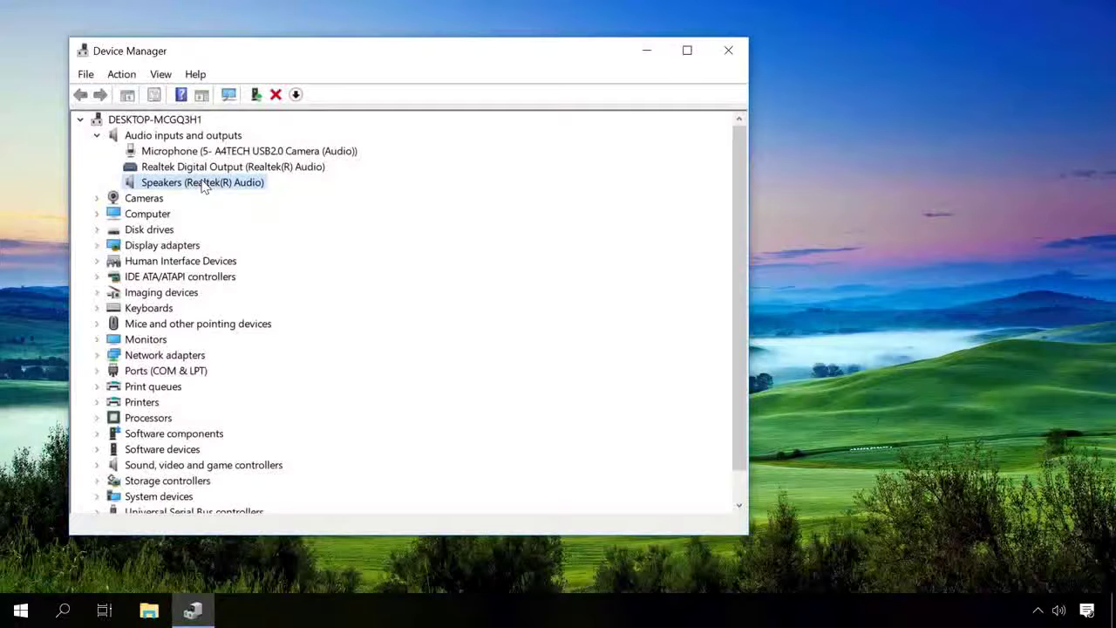
right_click(204, 186)
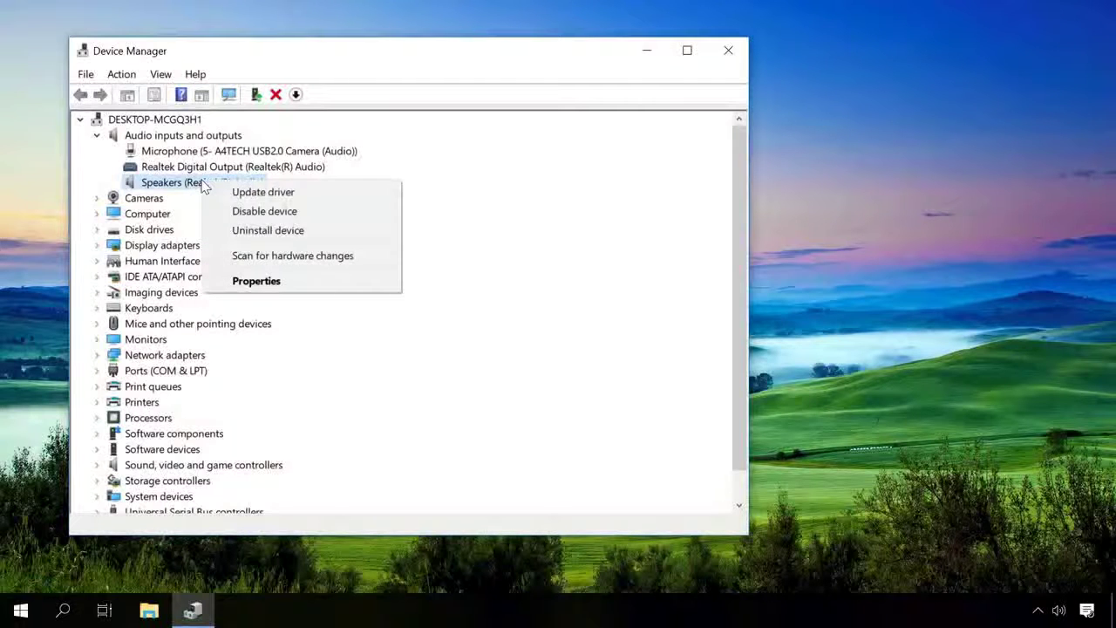
left_click(264, 193)
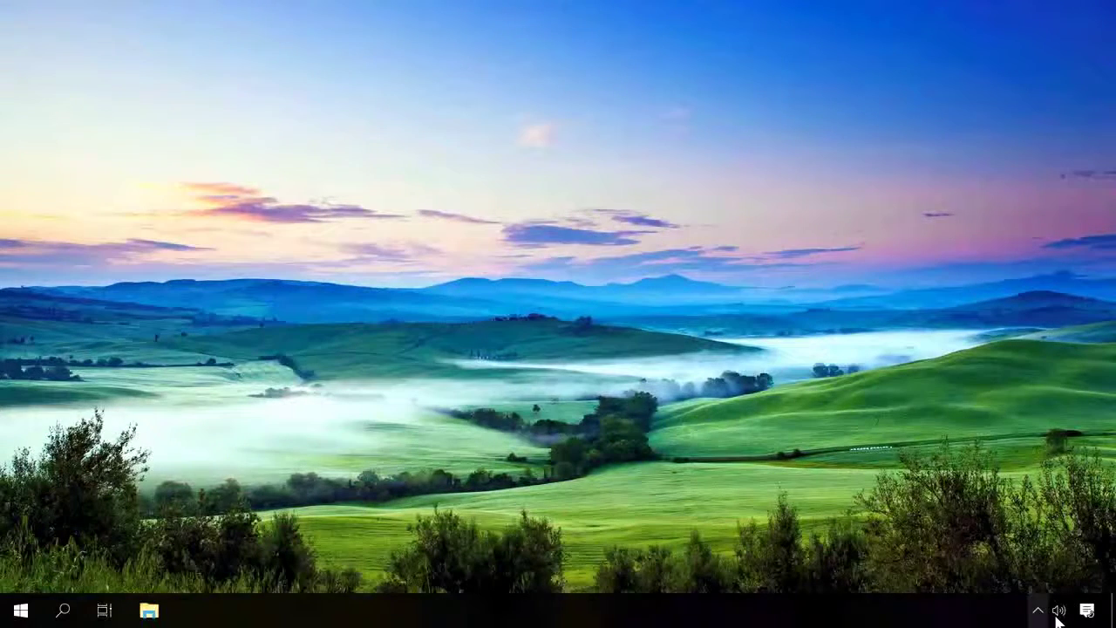
Open the Sound dialog on its Playback device list
right_click(1057, 613)
left_click(966, 570)
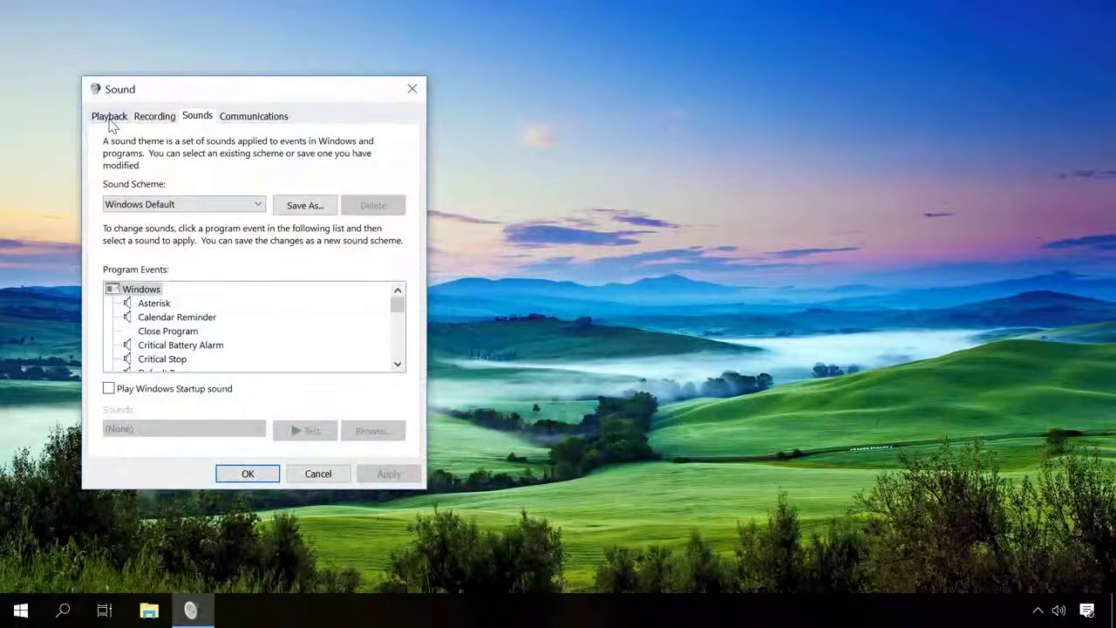
left_click(110, 120)
left_click_drag(180, 90, 350, 108)
Show disconnected and disabled playback devices, then enable the Speakers
right_click(379, 296)
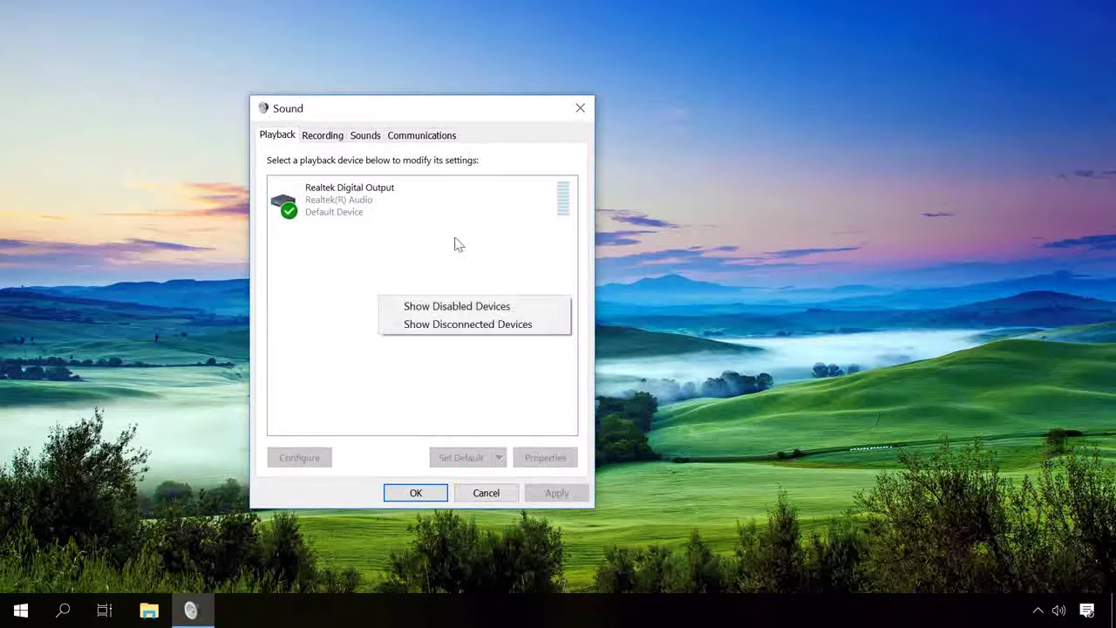
left_click(426, 323)
right_click(414, 299)
left_click(444, 311)
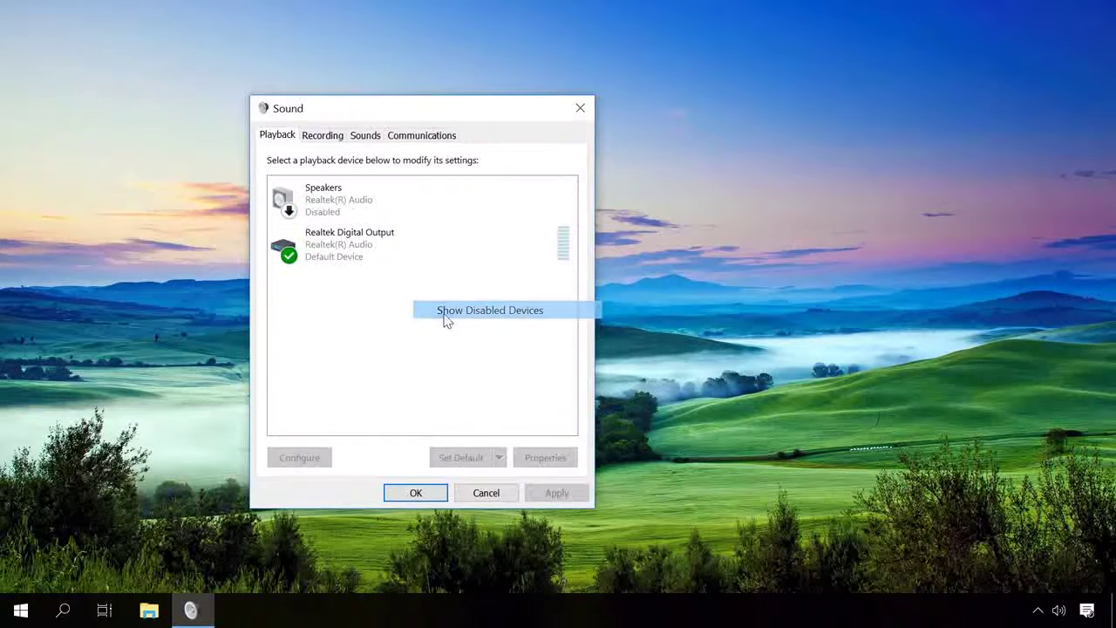
right_click(324, 200)
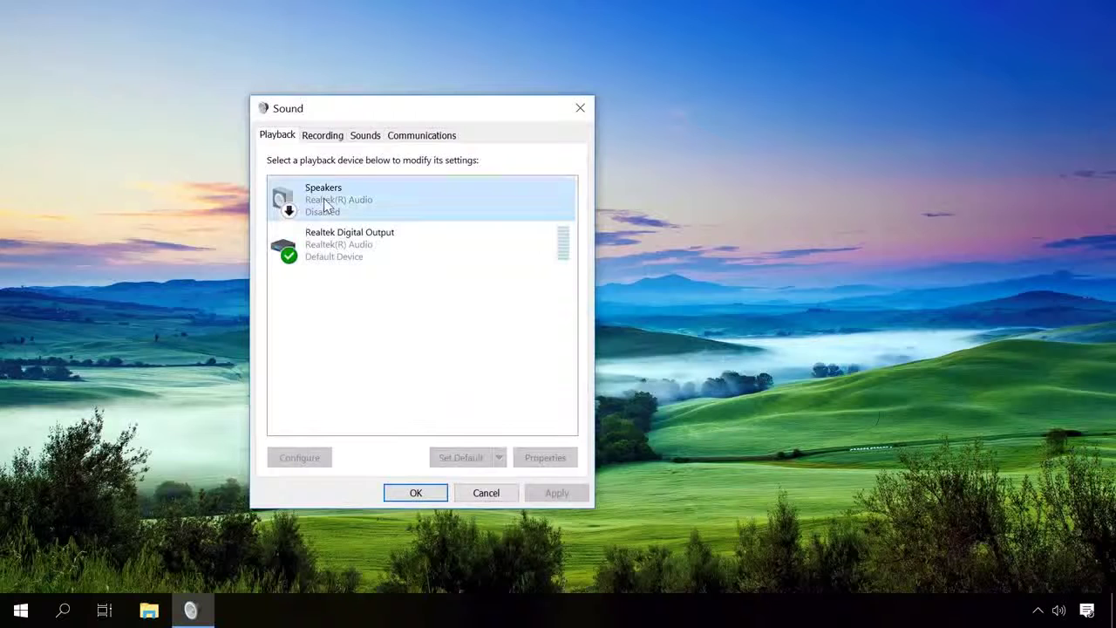
left_click(371, 230)
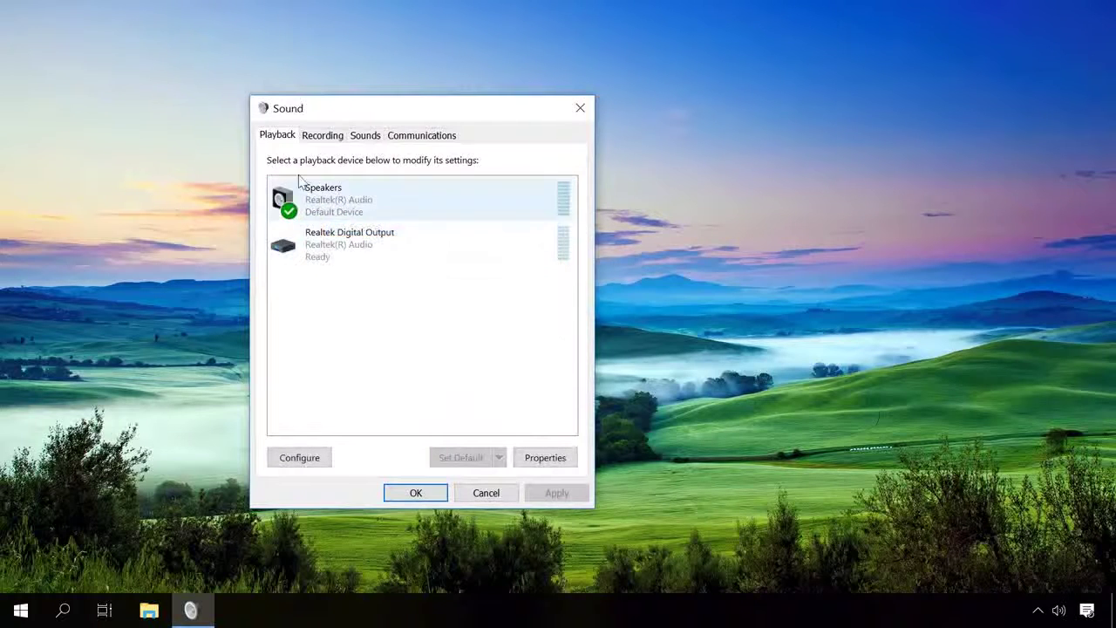
Review the Communications settings and keep Windows Default as the sound scheme
left_click(427, 138)
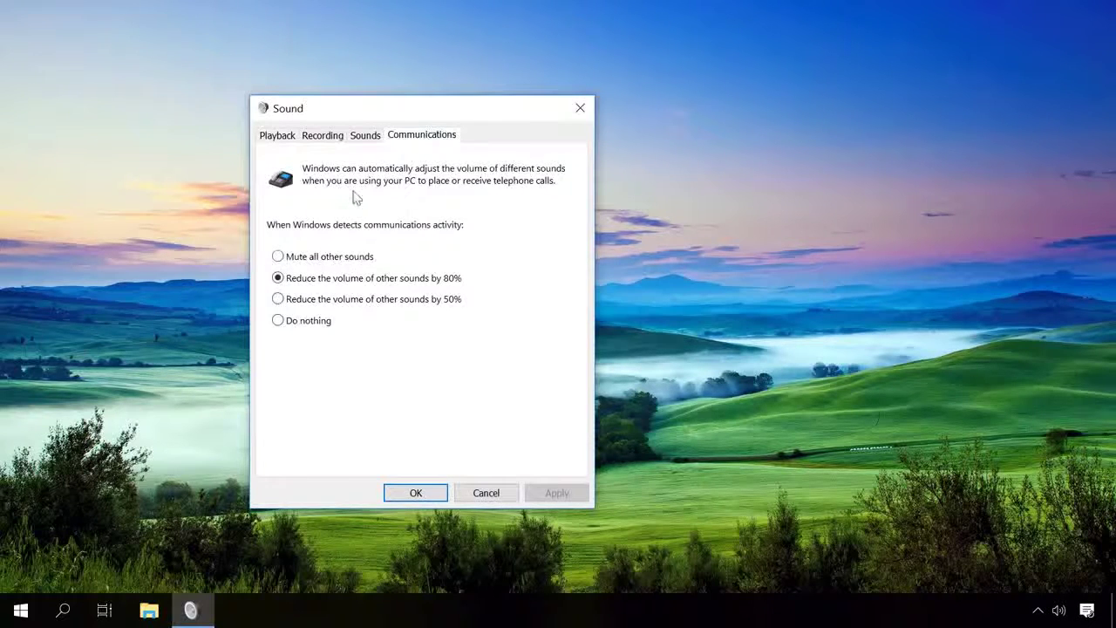
left_click(366, 137)
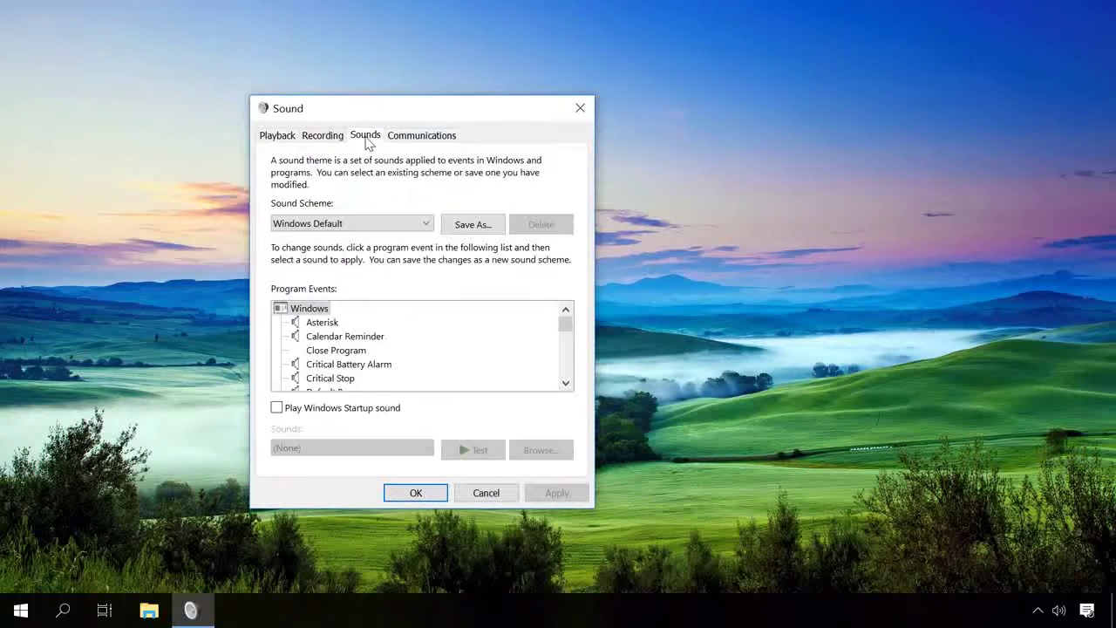
left_click(319, 228)
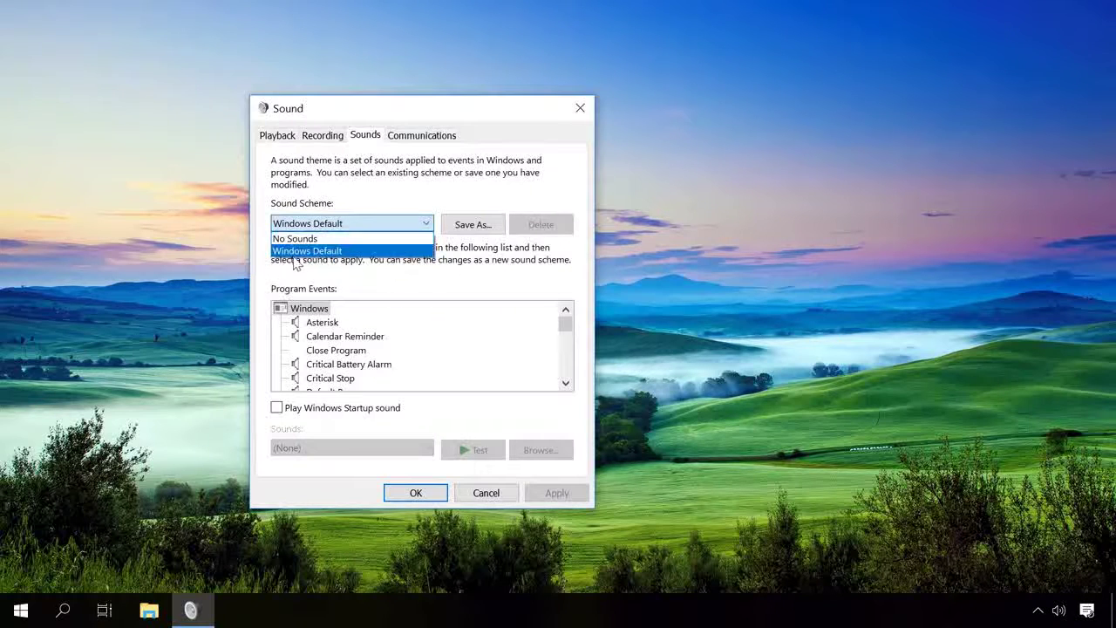
left_click(296, 251)
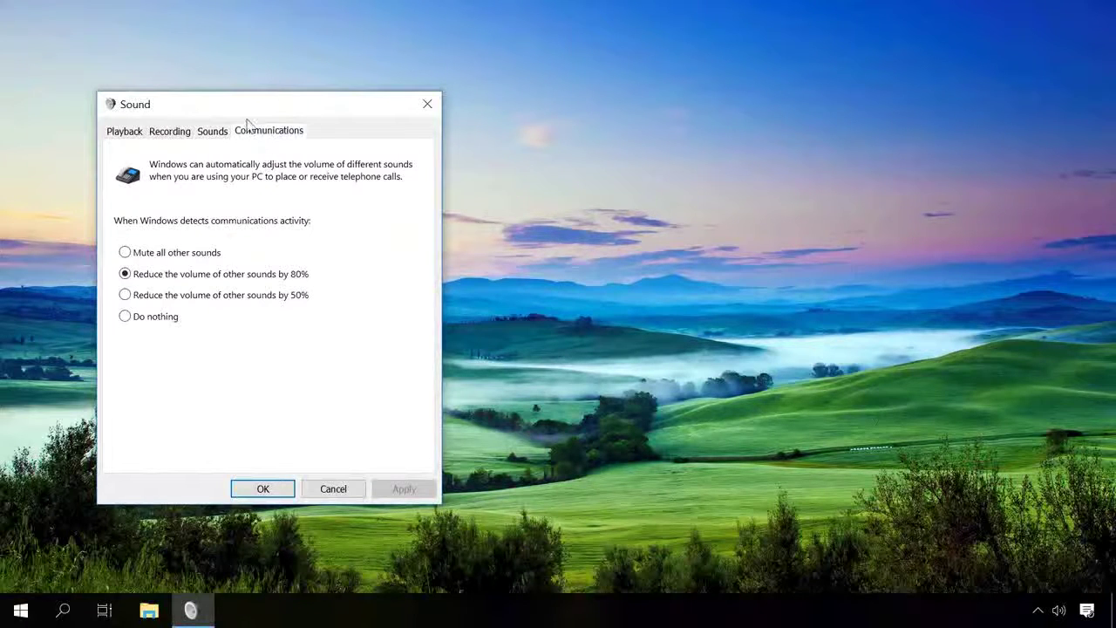
Set communications activity to Do nothing, apply it, and close the Sound dialog with OK
left_click(133, 320)
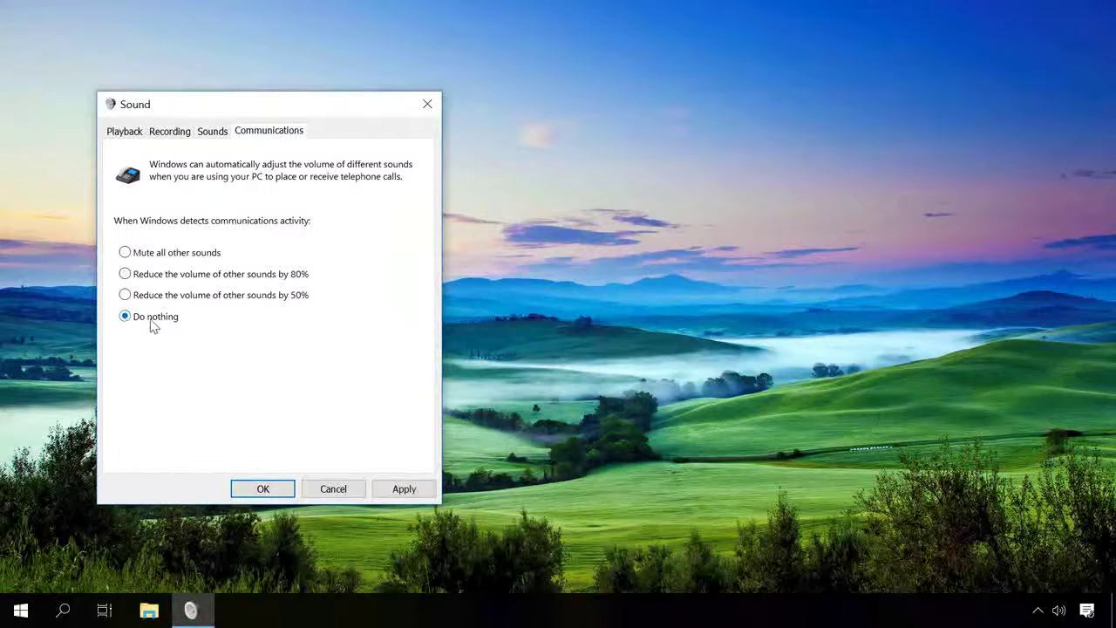
left_click(411, 490)
left_click(262, 488)
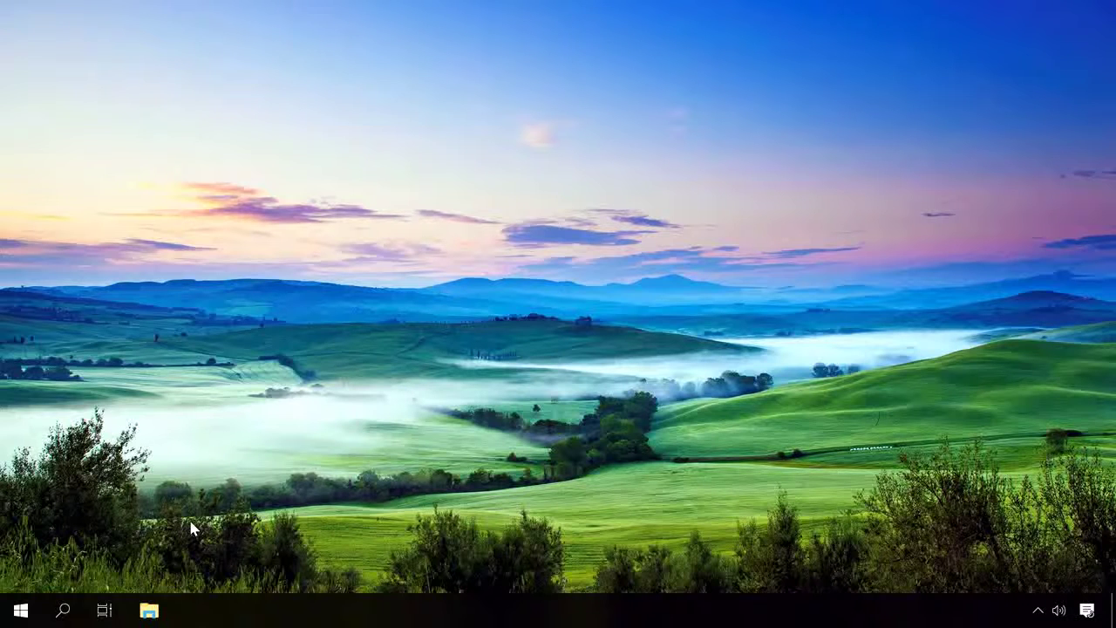
Launch the Services console with services.msc from the Run box
left_click(63, 610)
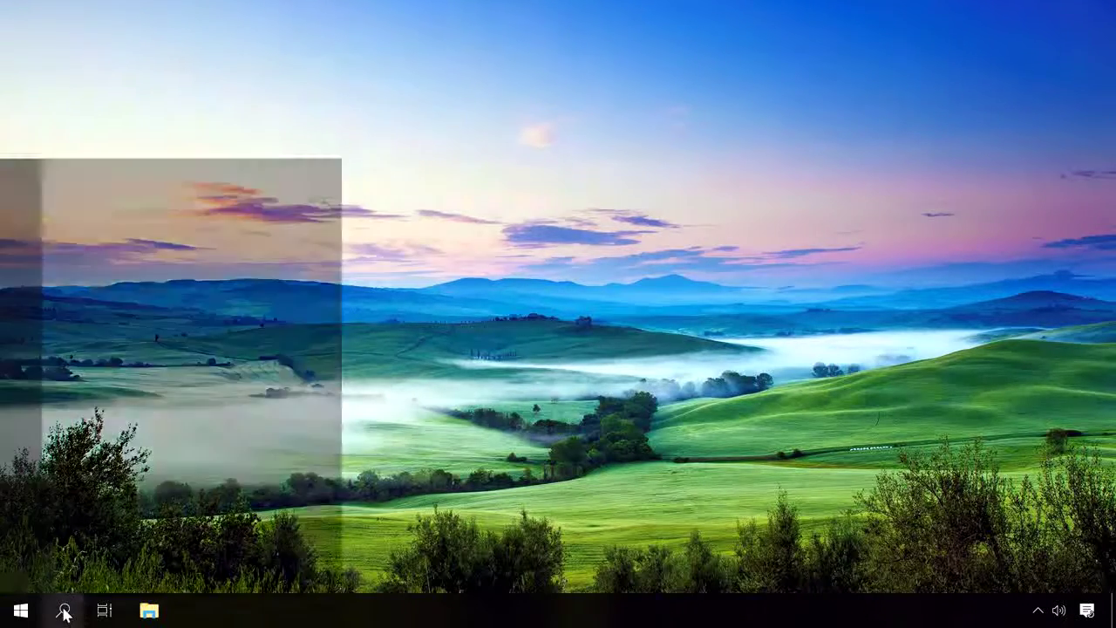
type("serv")
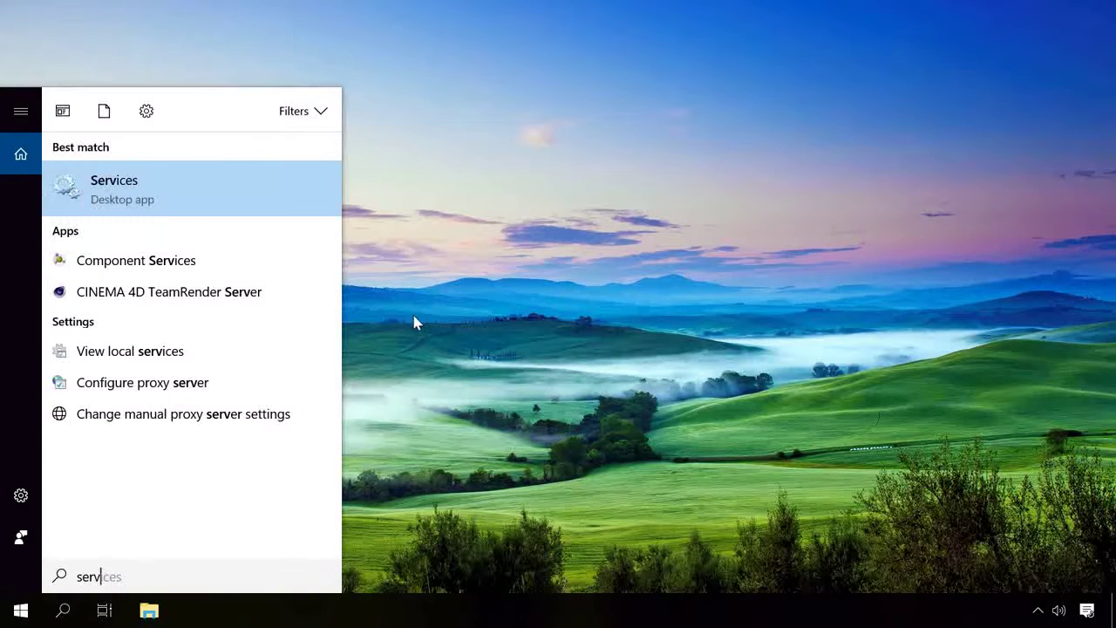
key("Return")
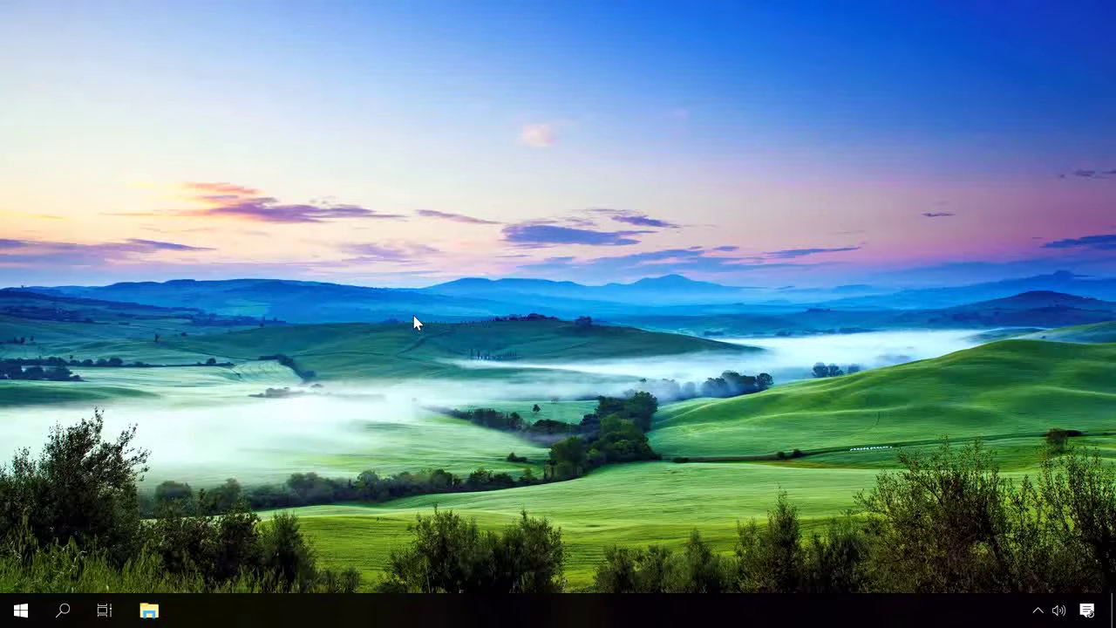
key("super+r")
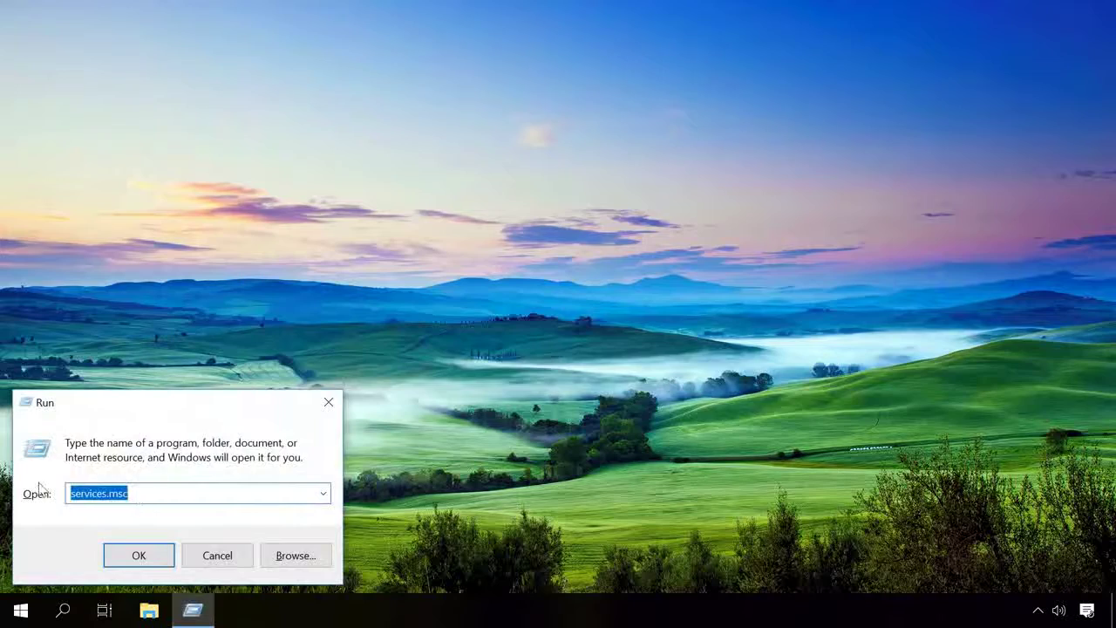
left_click(135, 554)
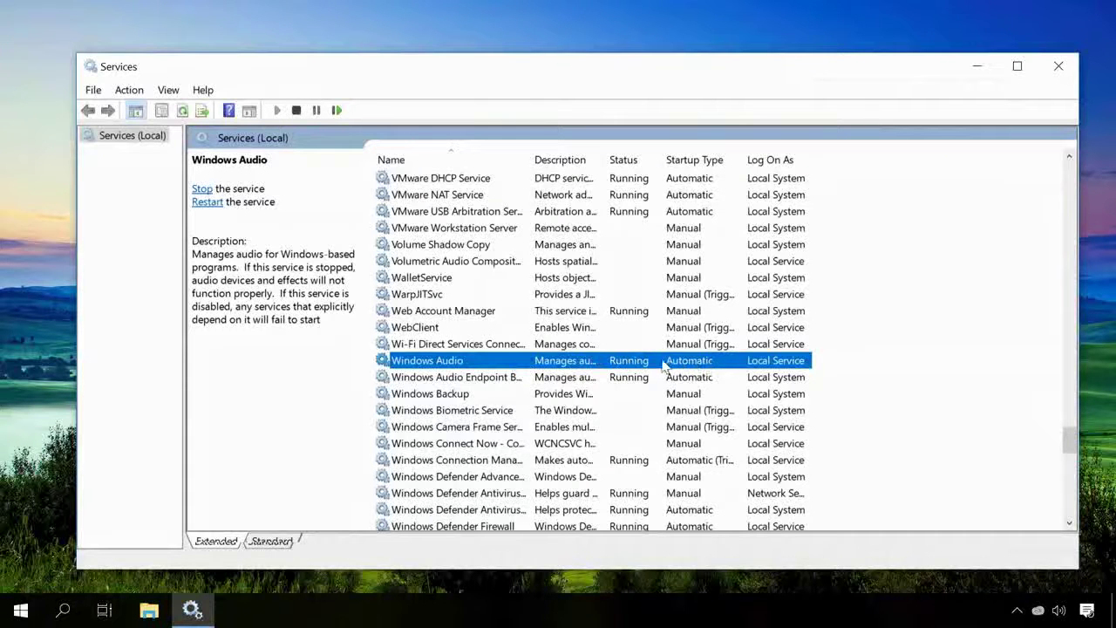
Set the Windows Audio service's startup type to Automatic in its properties
right_click(654, 365)
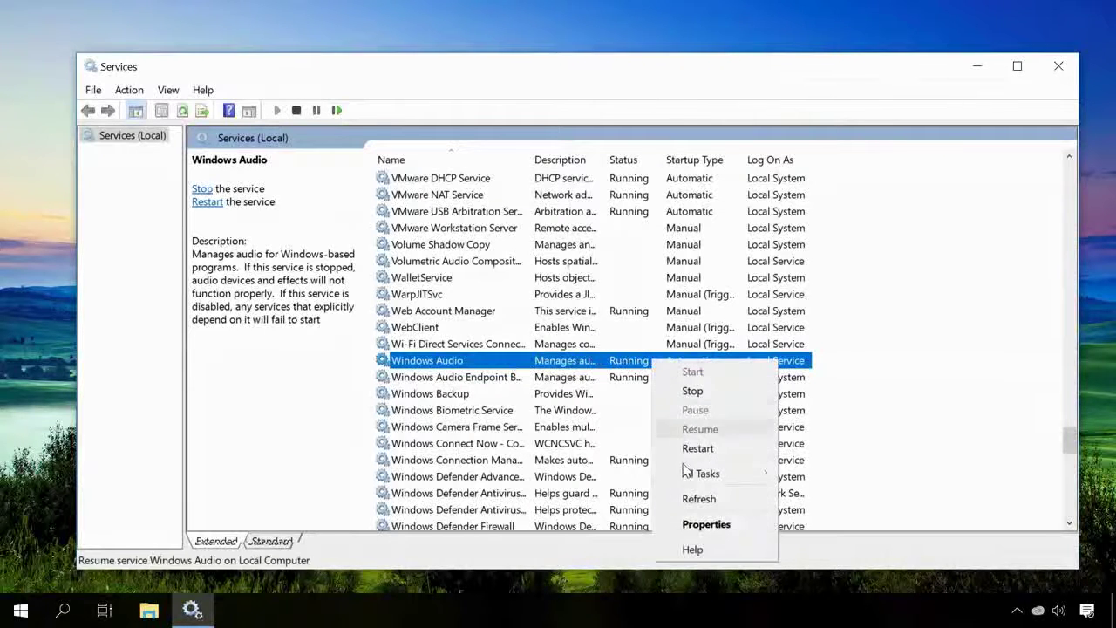
left_click(702, 525)
left_click(573, 303)
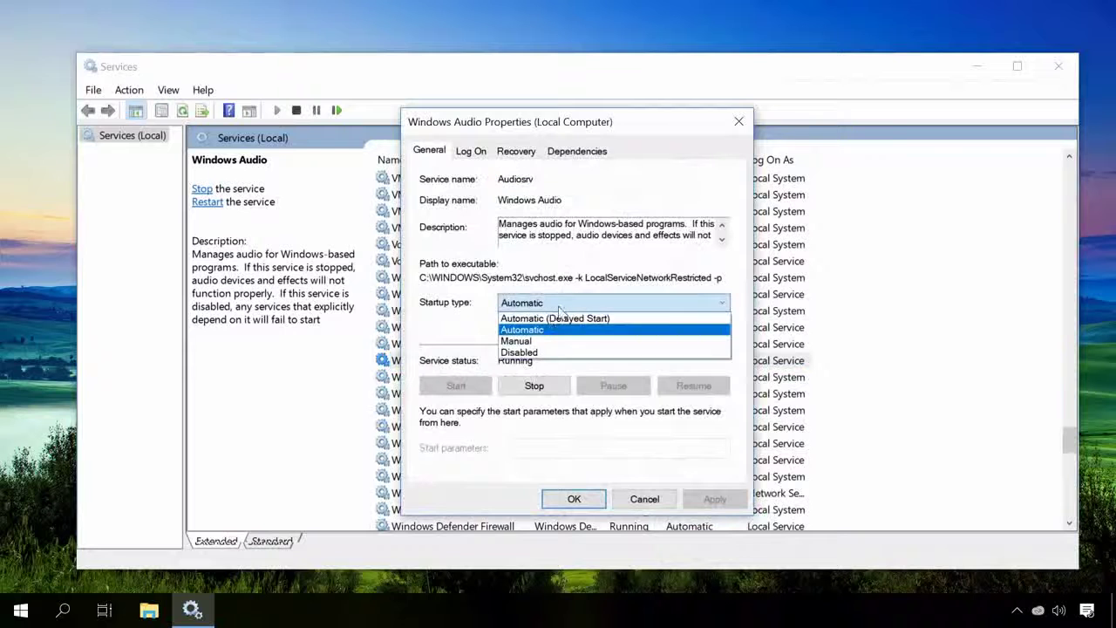
left_click(523, 332)
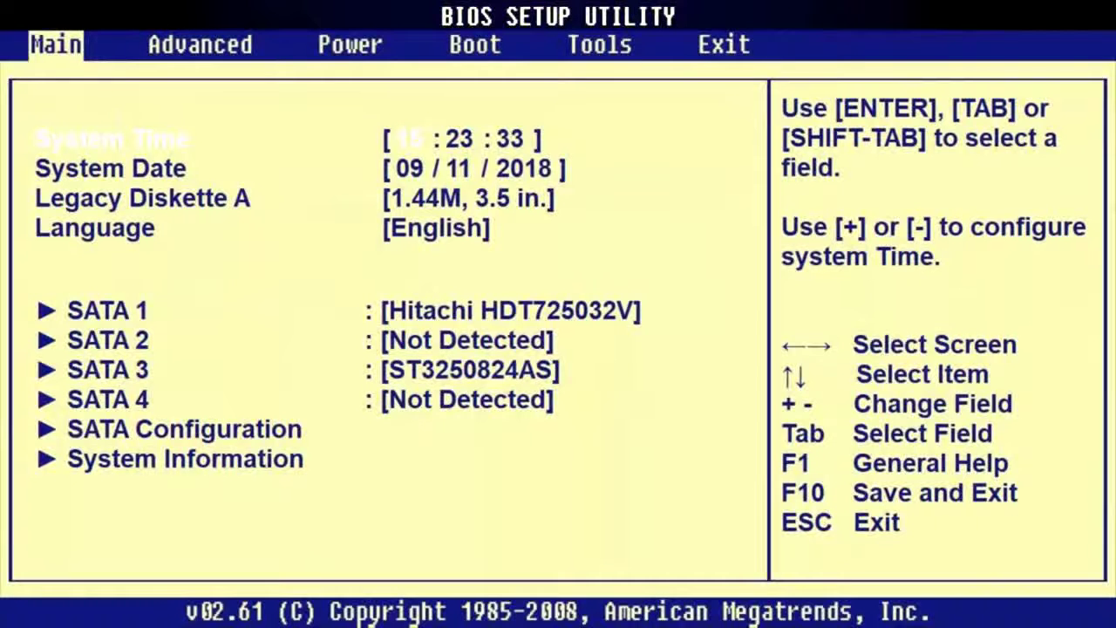
Browse the BIOS Advanced submenus, then check Onboard Devices Configuration for High Definition Audio Enabled
key("Right")
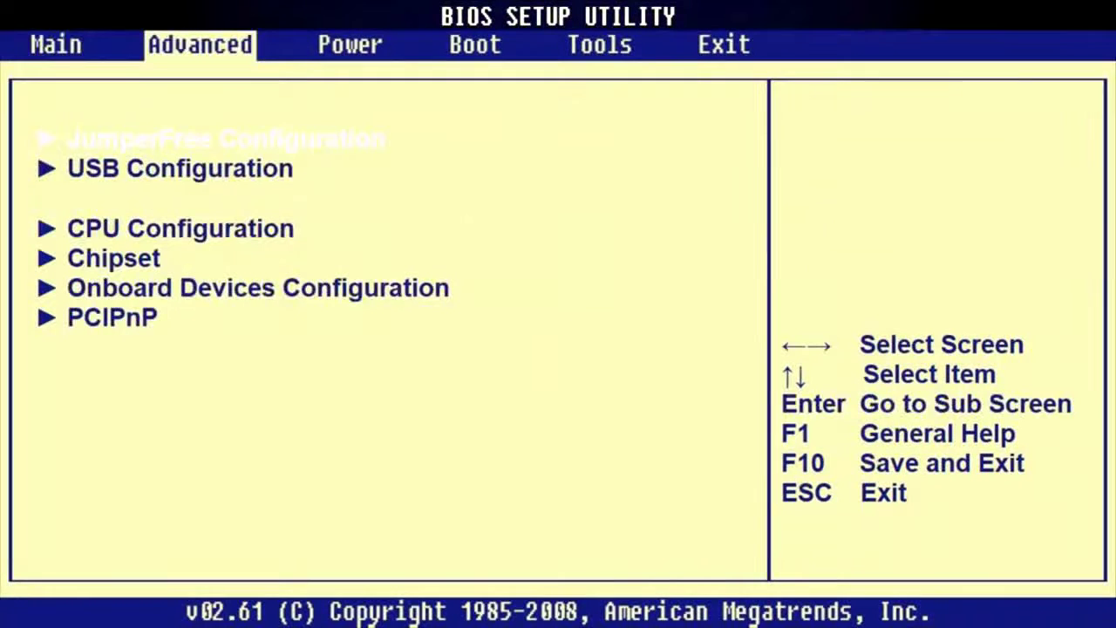
key("Return")
key("Escape")
key("Down")
key("Return")
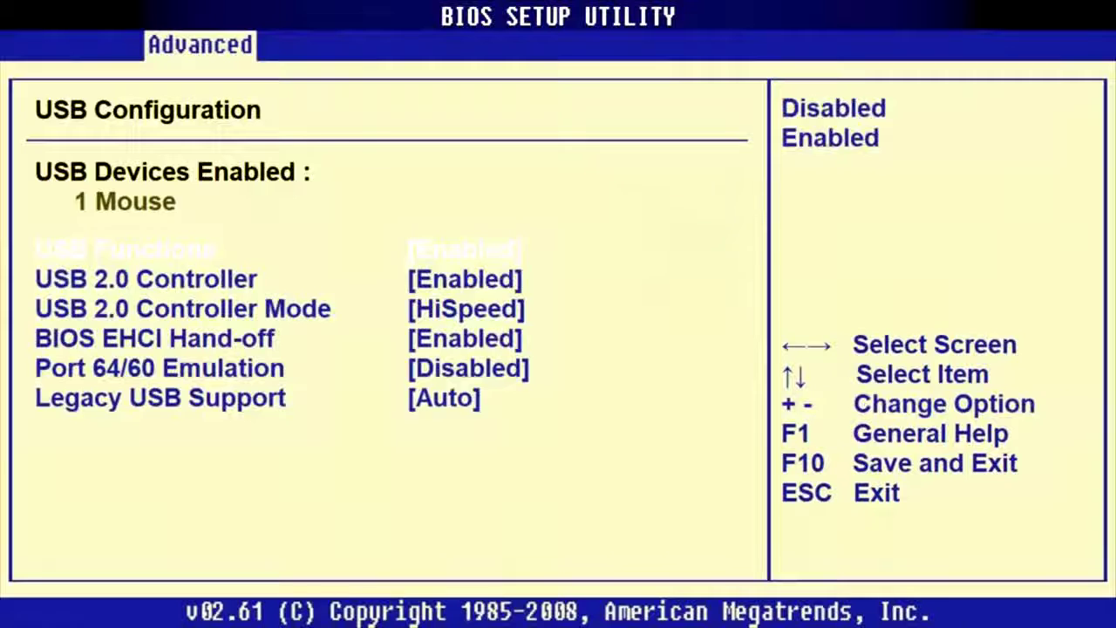
key("Escape")
key("Down")
key("Down")
key("Return")
key("Escape")
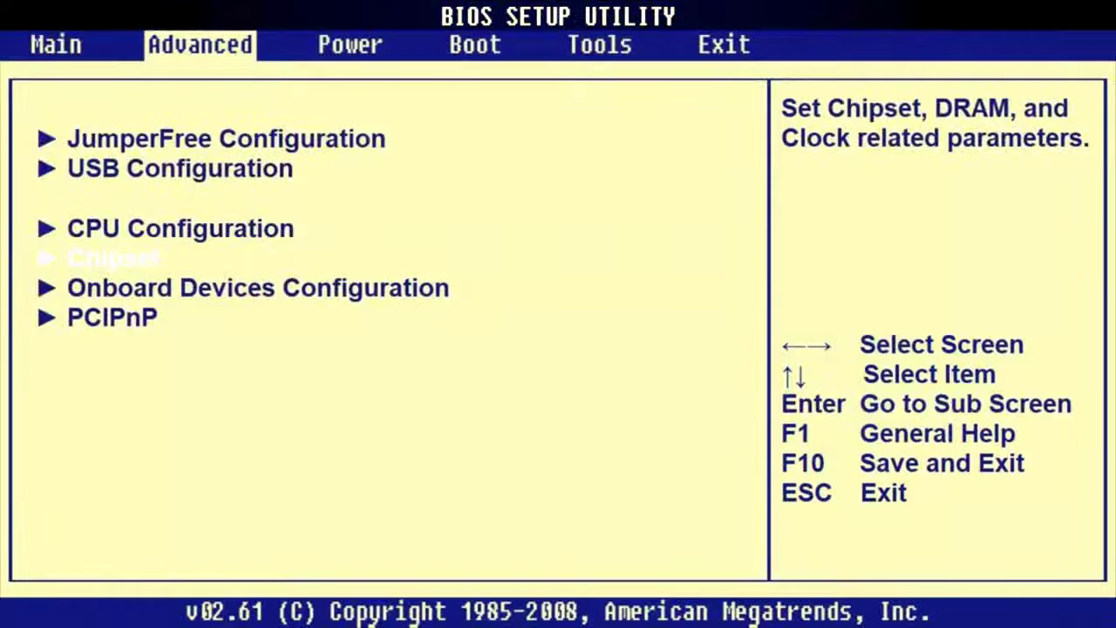
key("Down")
key("Return")
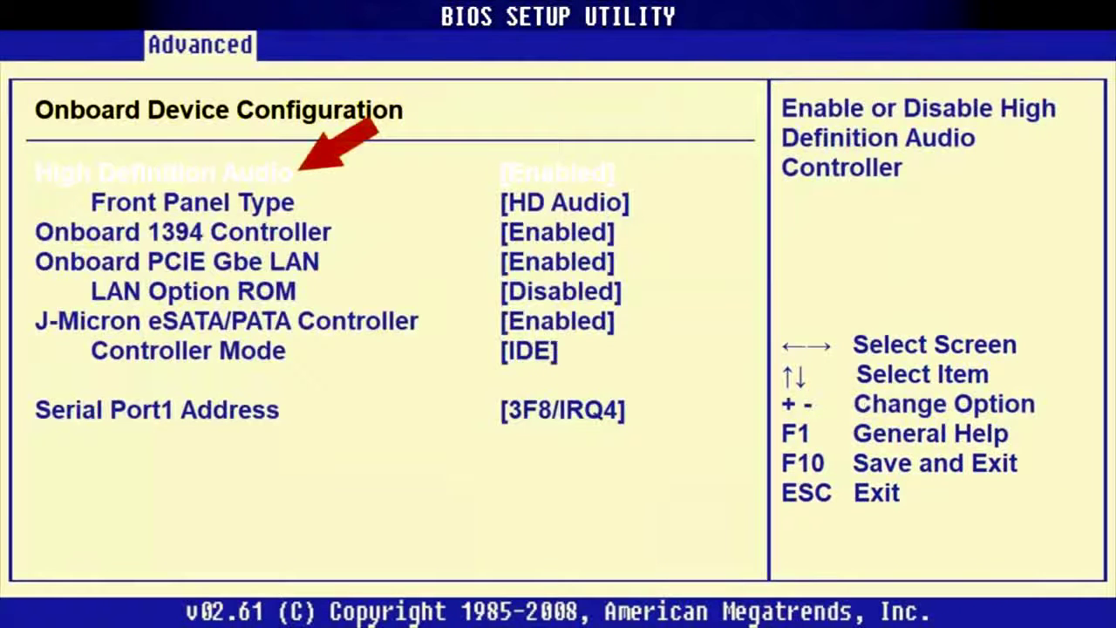